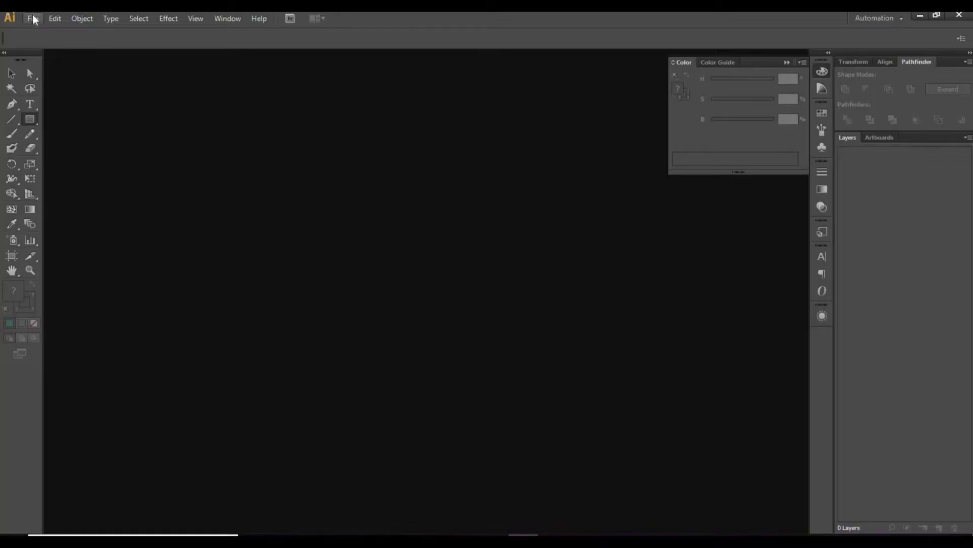
# Create a new RGB document, Untitled-3, with Screen (72 ppi) raster effects
pyautogui.click(34, 19)
pyautogui.click(462, 356)
pyautogui.click(432, 378)
pyautogui.click(454, 374)
pyautogui.click(445, 416)
pyautogui.click(553, 444)
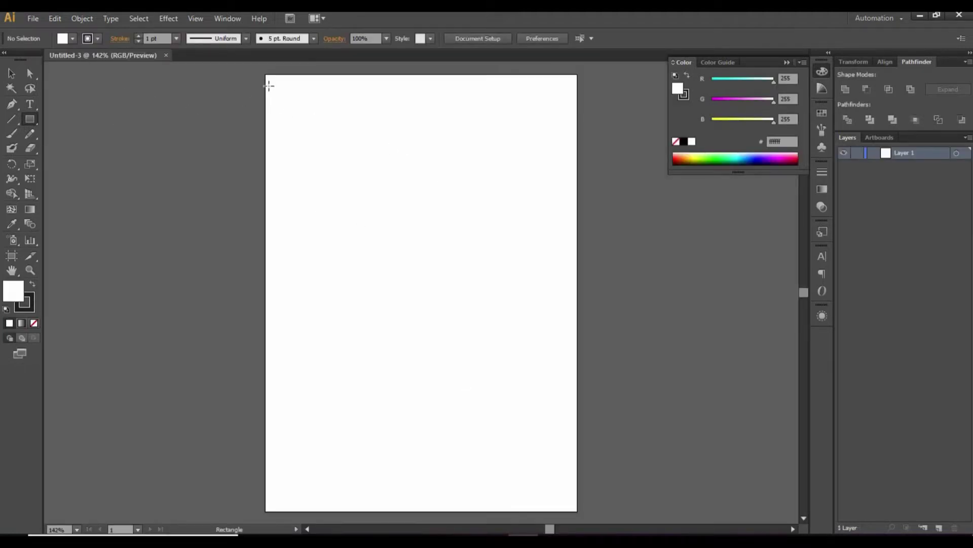
# Draw a rectangle covering the whole artboard and fill it teal (#006f84)
pyautogui.moveTo(265, 75); pyautogui.dragTo(577, 511)
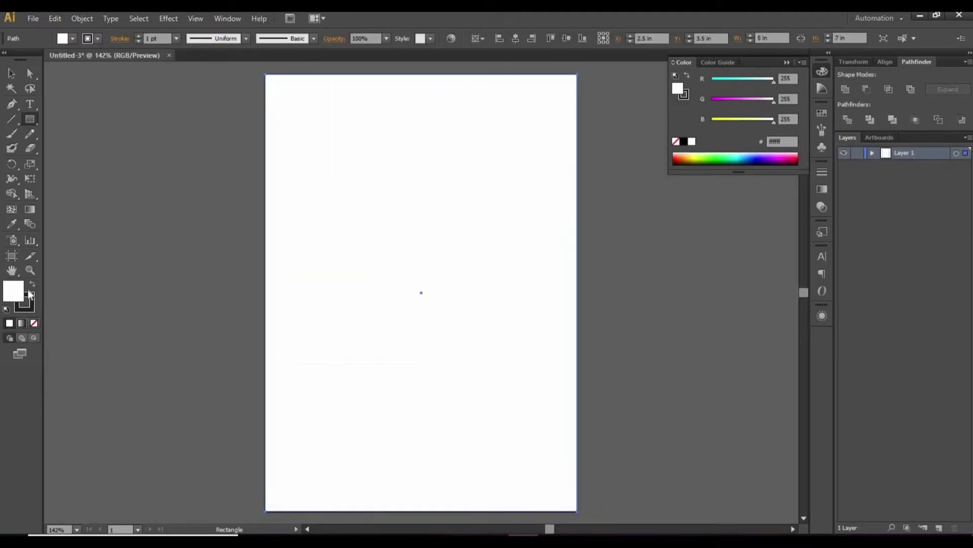
pyautogui.click(752, 154)
pyautogui.moveTo(728, 102)
pyautogui.mouseDown()
pyautogui.moveTo(732, 122)
pyautogui.moveTo(745, 120)
pyautogui.mouseUp()
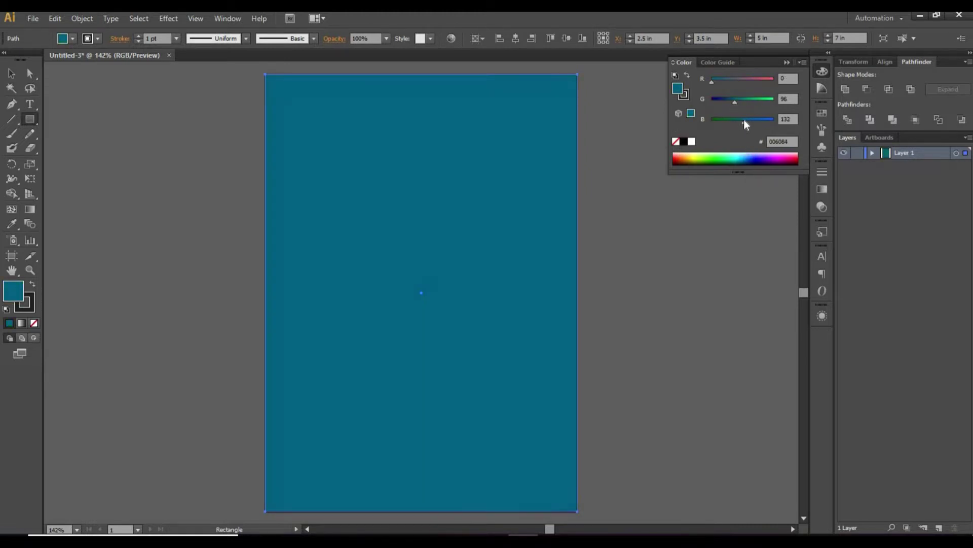
pyautogui.click(738, 102)
# Paste a copy of the rectangle in front and shrink it toward the centre
pyautogui.press('v')
pyautogui.press('a')
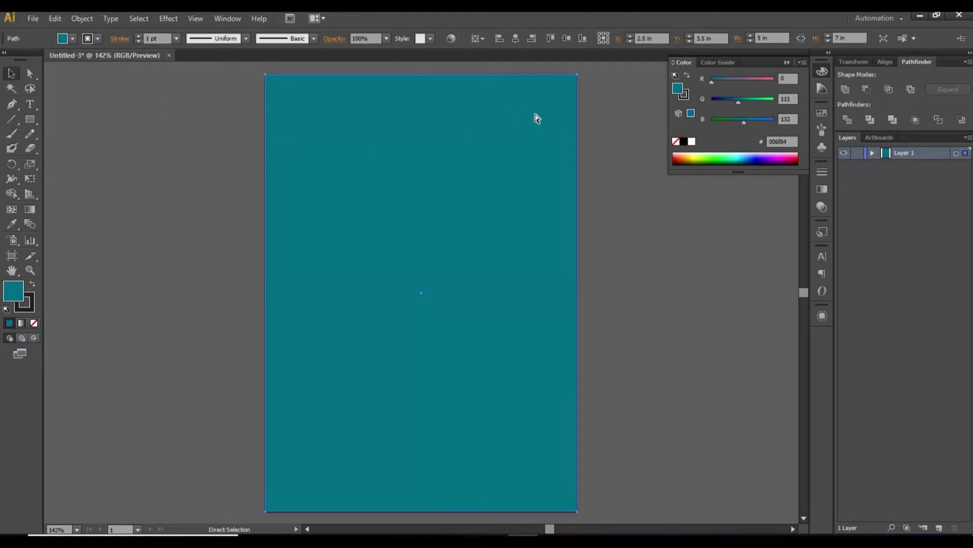
pyautogui.press('v')
pyautogui.moveTo(577, 75); pyautogui.dragTo(494, 152)
# Brighten the inner rectangle's teal fill using the HSB Brightness slider
pyautogui.moveTo(716, 81); pyautogui.dragTo(743, 101)
pyautogui.click(801, 62)
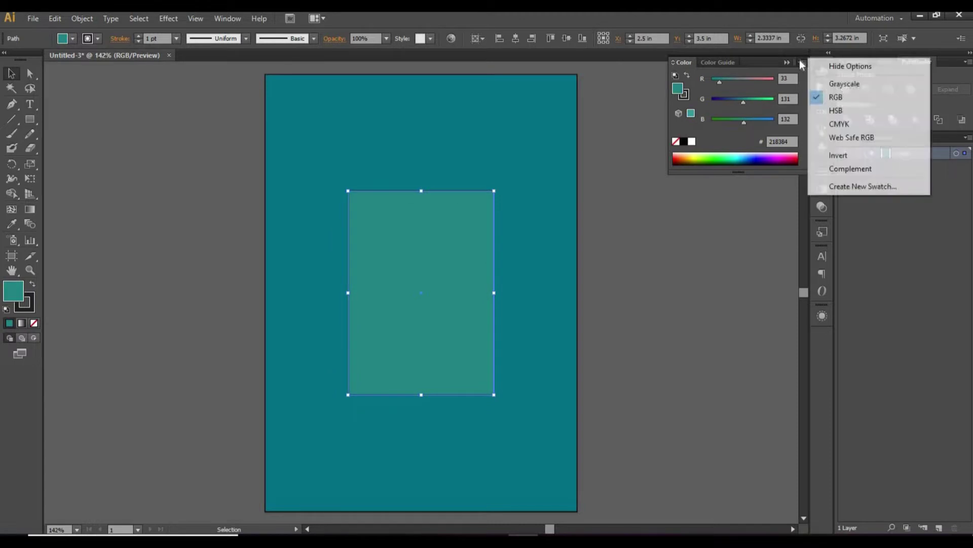
pyautogui.click(834, 110)
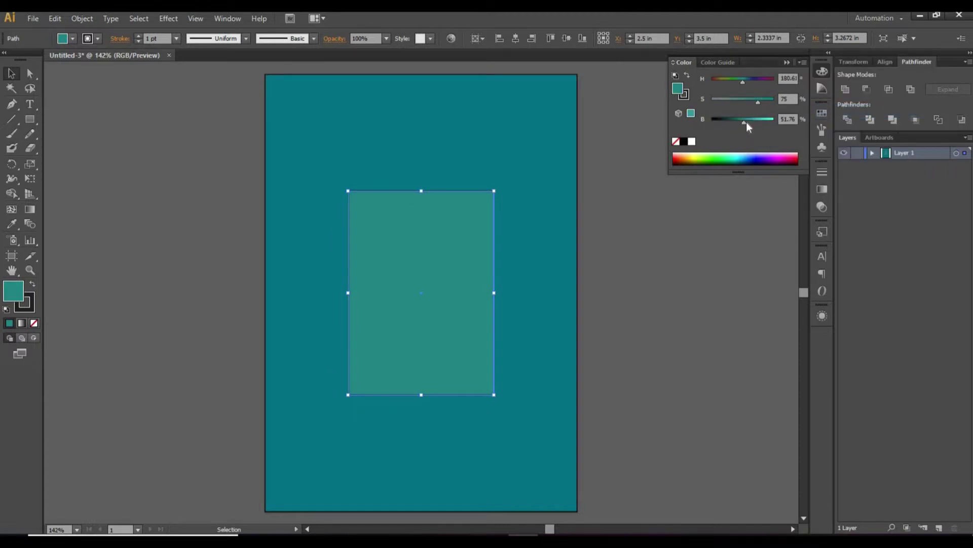
pyautogui.moveTo(746, 122); pyautogui.dragTo(753, 122)
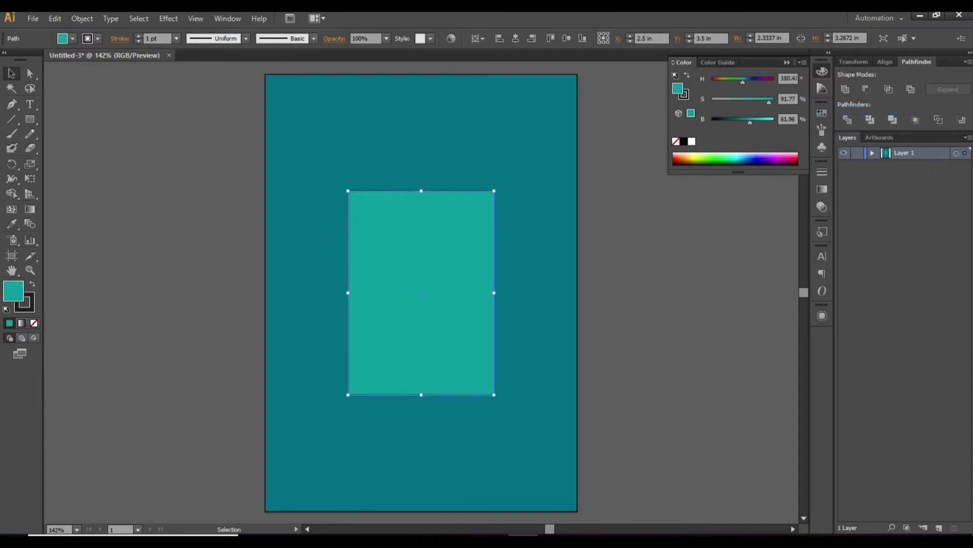
# Set the stroke to None on both the inner and background rectangles
pyautogui.click(324, 157)
pyautogui.click(442, 246)
pyautogui.click(28, 308)
pyautogui.click(304, 294)
pyautogui.click(34, 323)
pyautogui.click(13, 291)
pyautogui.click(385, 301)
# Draw a small 0.27 in circle above the inner rectangle
pyautogui.click(204, 171)
pyautogui.moveTo(36, 120); pyautogui.dragTo(71, 150)
pyautogui.moveTo(362, 147); pyautogui.dragTo(374, 164)
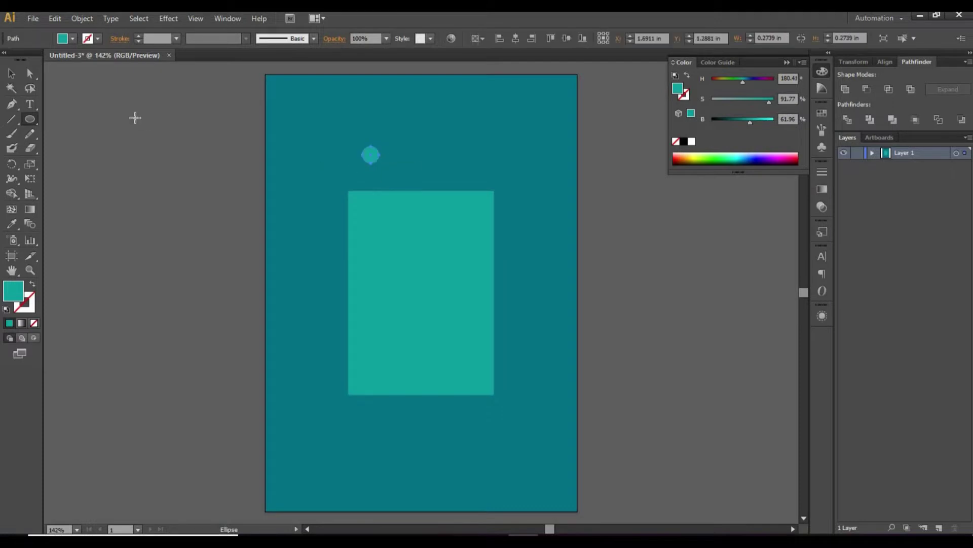
# Place the small circle on the inner rectangle's top-left corner and make it white
pyautogui.click(11, 74)
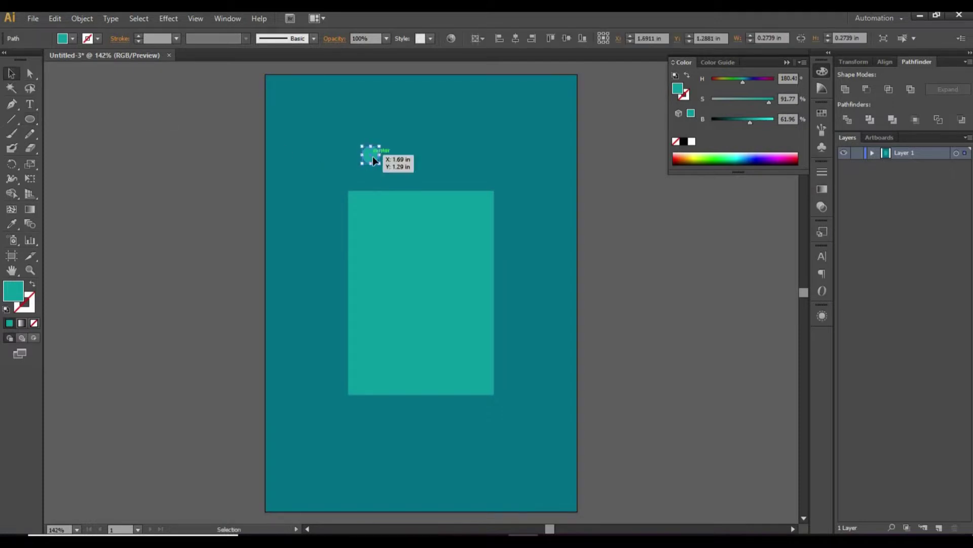
pyautogui.moveTo(373, 158); pyautogui.dragTo(368, 192)
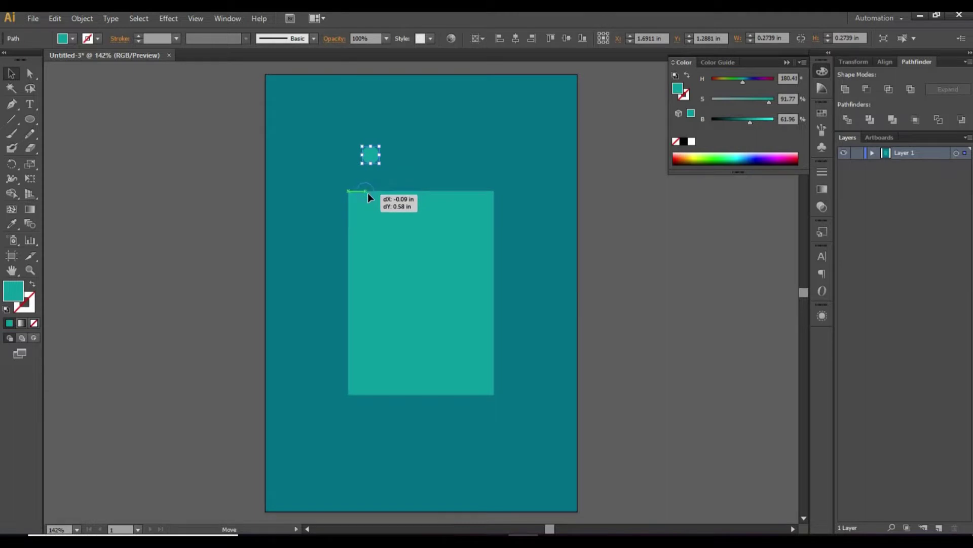
pyautogui.moveTo(367, 192); pyautogui.dragTo(370, 189)
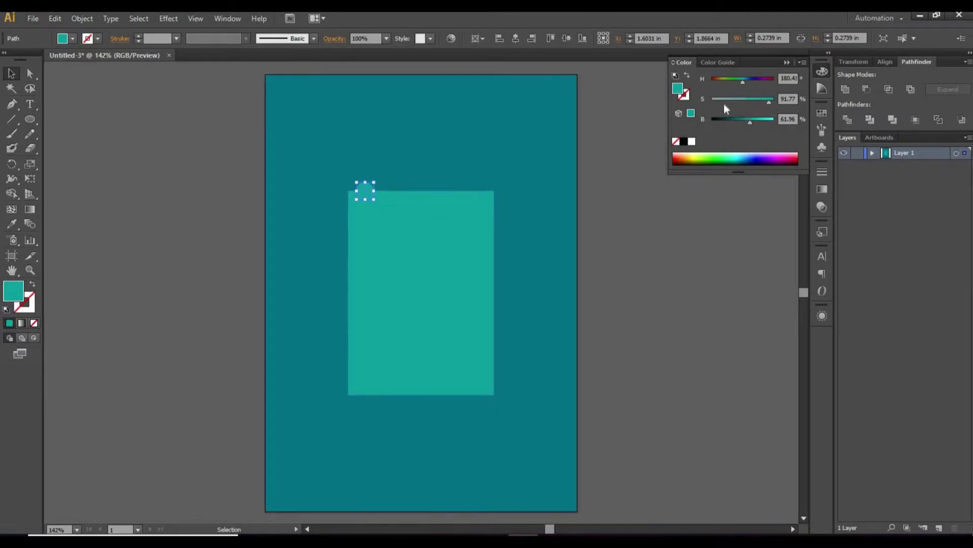
pyautogui.moveTo(724, 104); pyautogui.dragTo(709, 104)
pyautogui.click(772, 119)
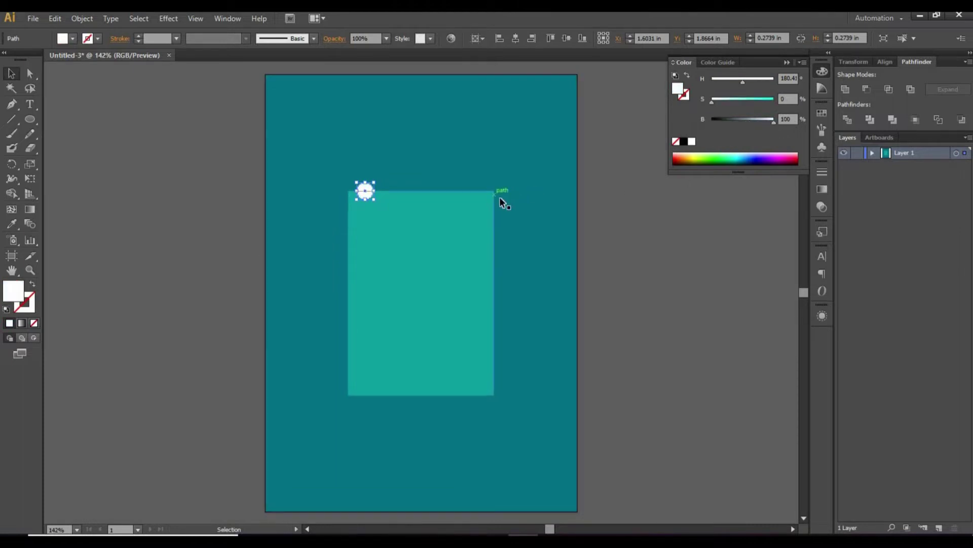
# Duplicate the white circle onto the top-right corner and select both circles
pyautogui.click(339, 175)
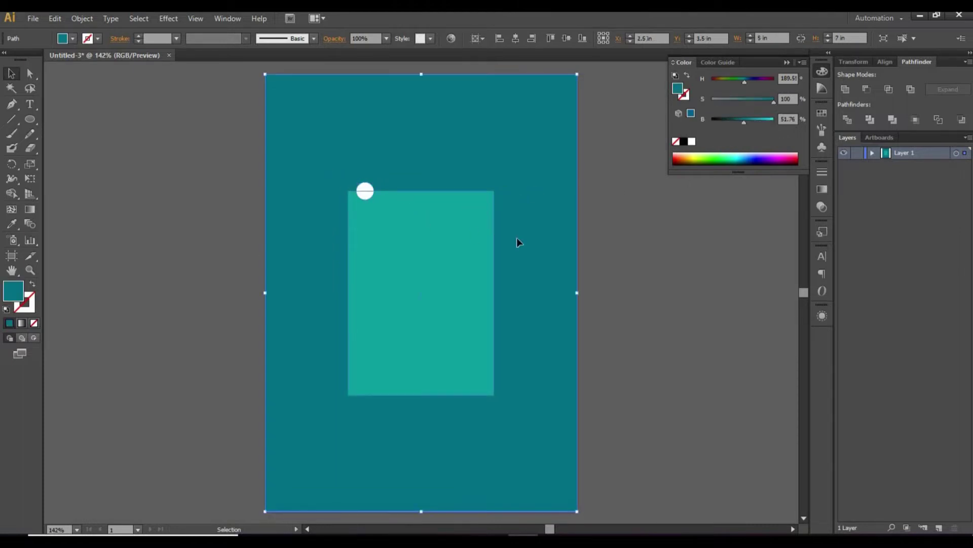
pyautogui.click(365, 189)
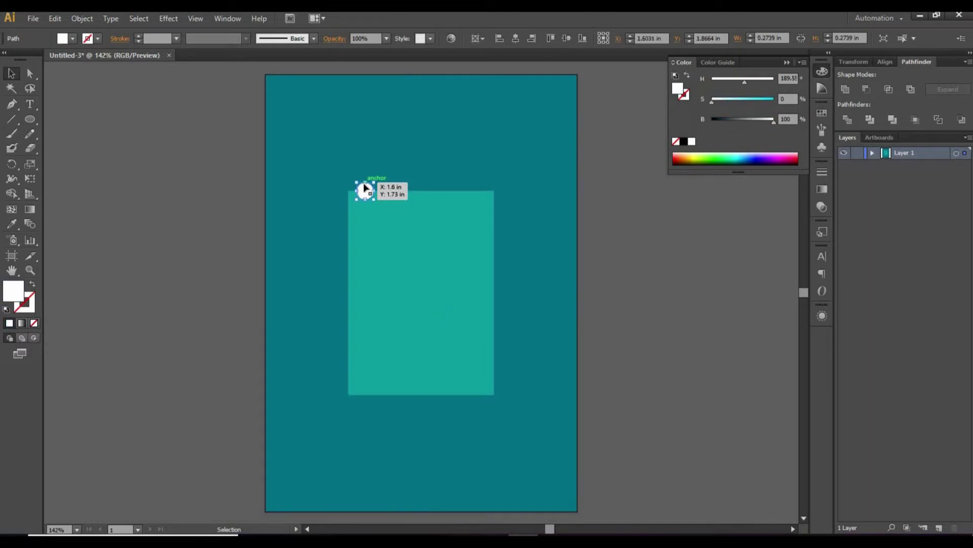
pyautogui.press('a')
pyautogui.hotkey('ctrl', 'c')
pyautogui.moveTo(365, 190)
pyautogui.mouseDown()
pyautogui.moveTo(411, 197)
pyautogui.moveTo(479, 187)
pyautogui.mouseUp()
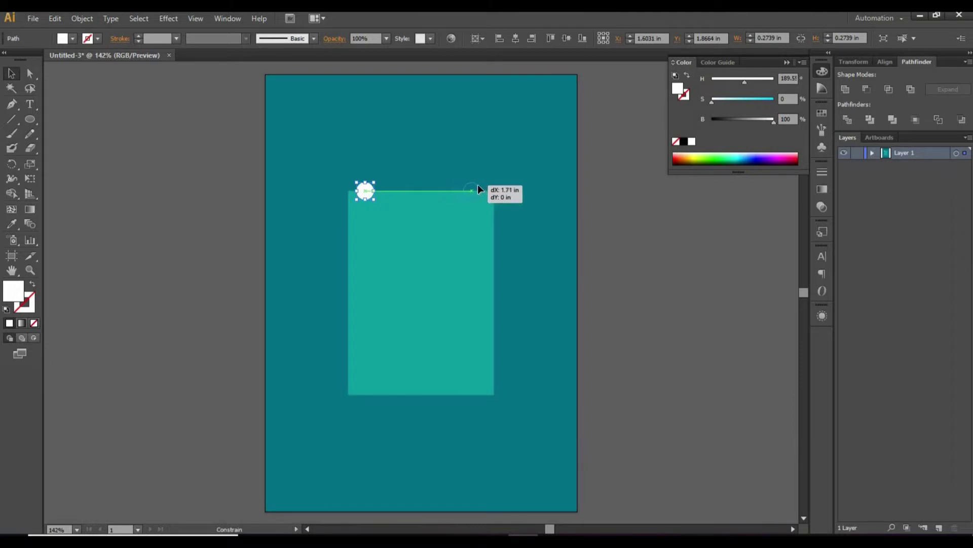
pyautogui.moveTo(478, 185); pyautogui.dragTo(477, 184)
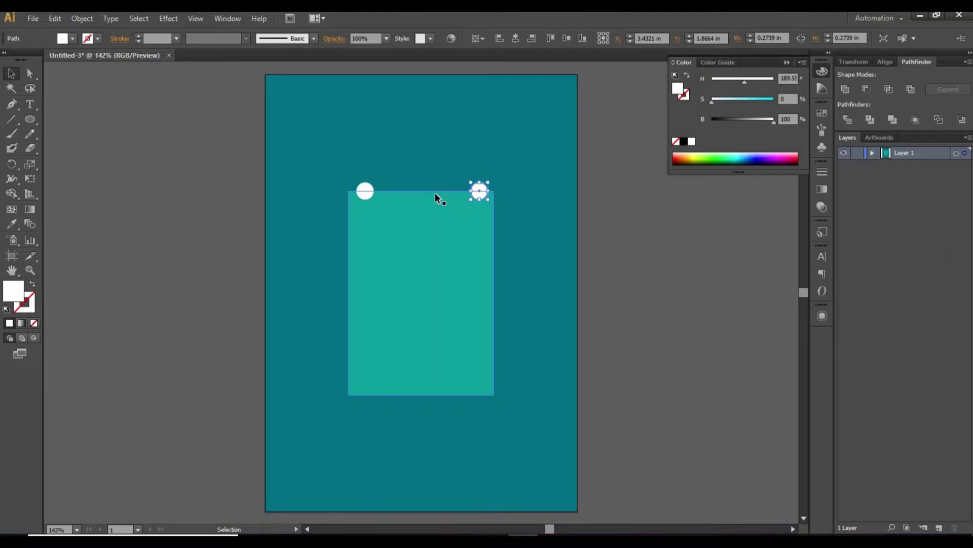
pyautogui.press('Left')
pyautogui.press('Left')
pyautogui.press('Left')
pyautogui.press('Left')
pyautogui.press('Left')
pyautogui.press('Left')
pyautogui.press('Left')
pyautogui.press('Right')
pyautogui.press('Right')
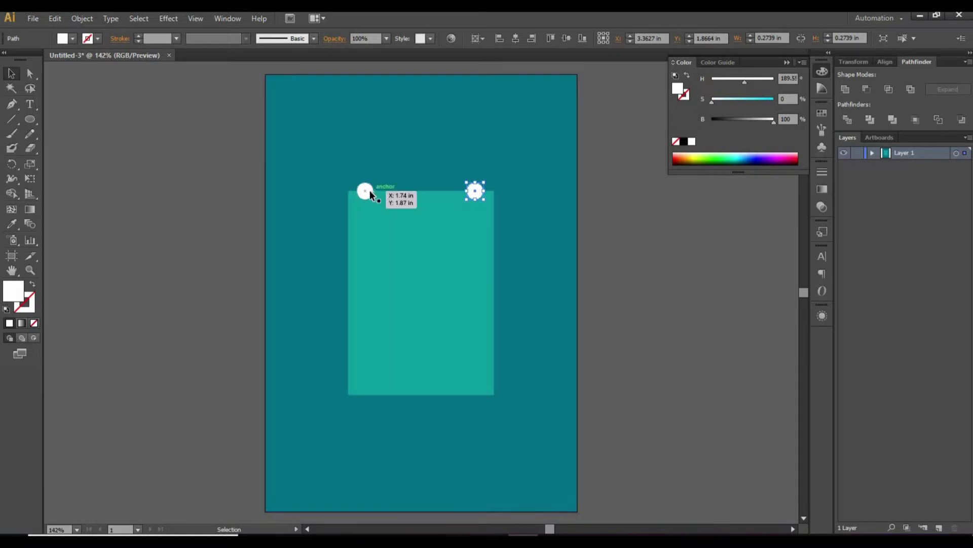
pyautogui.keyDown('shift'); pyautogui.click(369, 192); pyautogui.keyUp('shift')
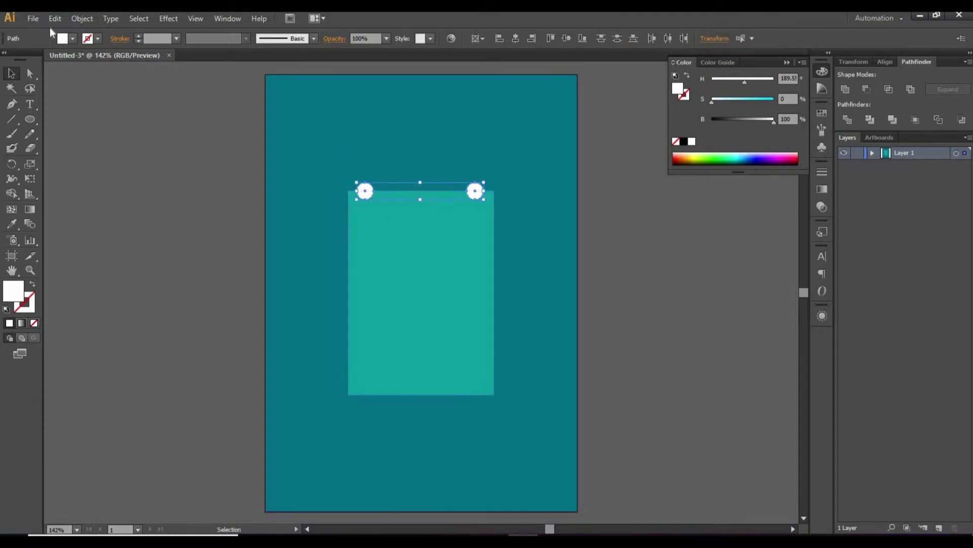
# Set the Blend Options spacing to Specified Steps
pyautogui.click(91, 19)
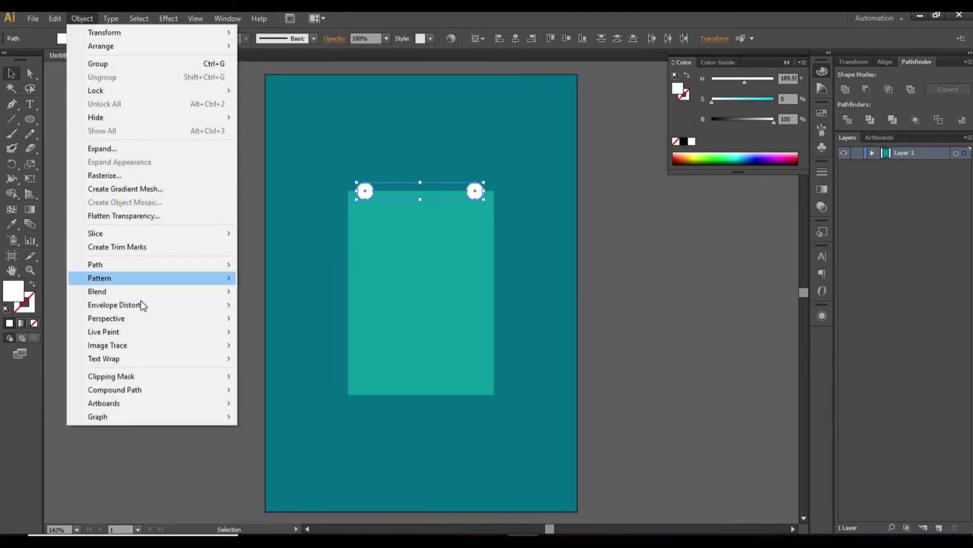
pyautogui.moveTo(97, 291)
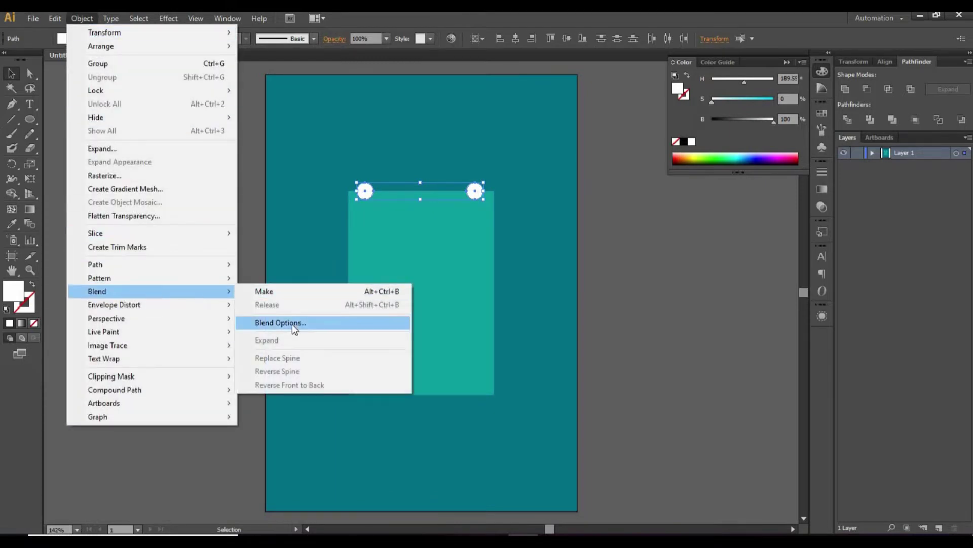
pyautogui.click(294, 324)
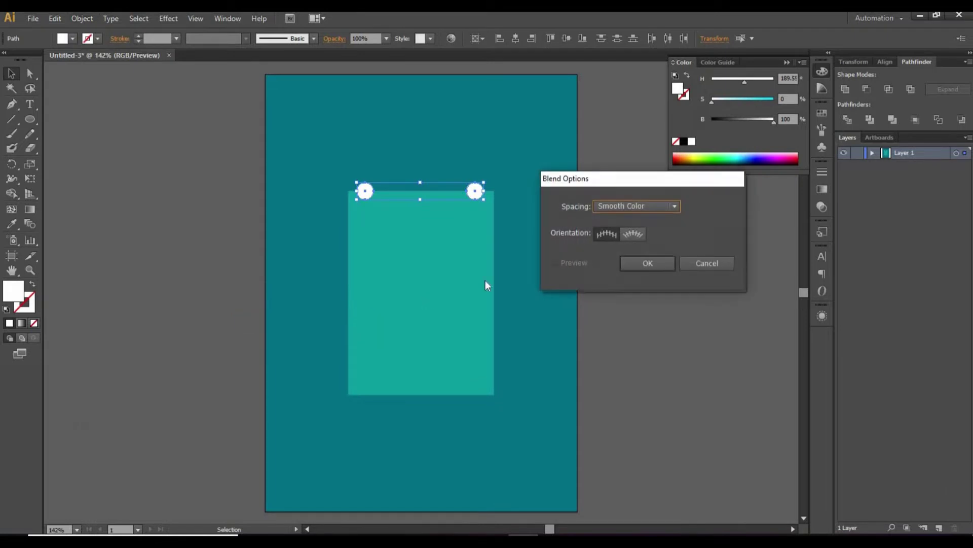
pyautogui.click(633, 207)
pyautogui.click(626, 231)
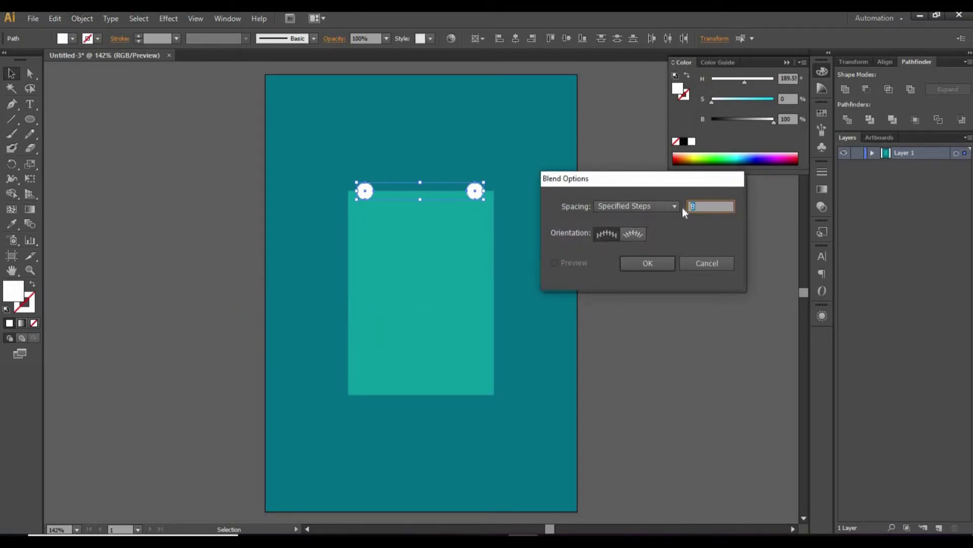
pyautogui.click(656, 261)
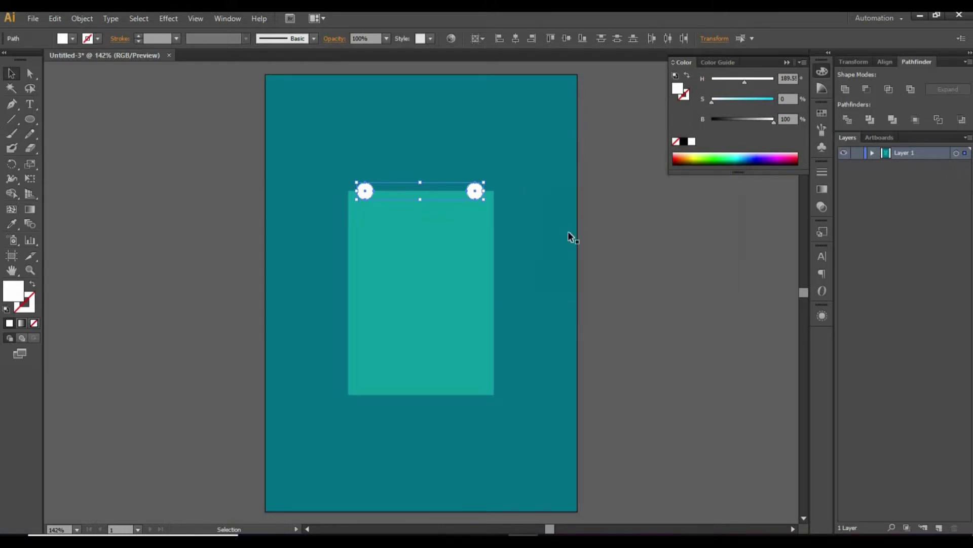
pyautogui.click(74, 17)
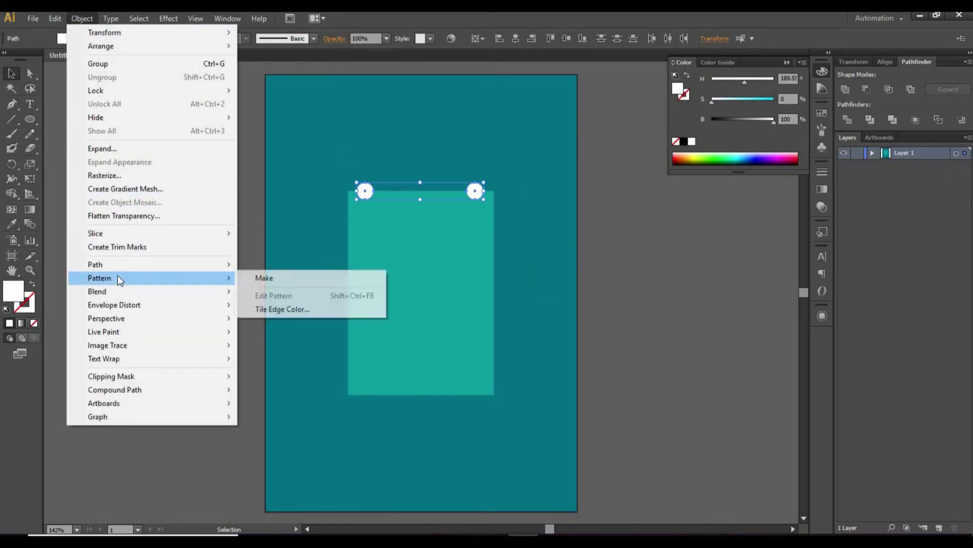
# Copy the top-left circle down onto the rectangle's left edge
pyautogui.click(261, 171)
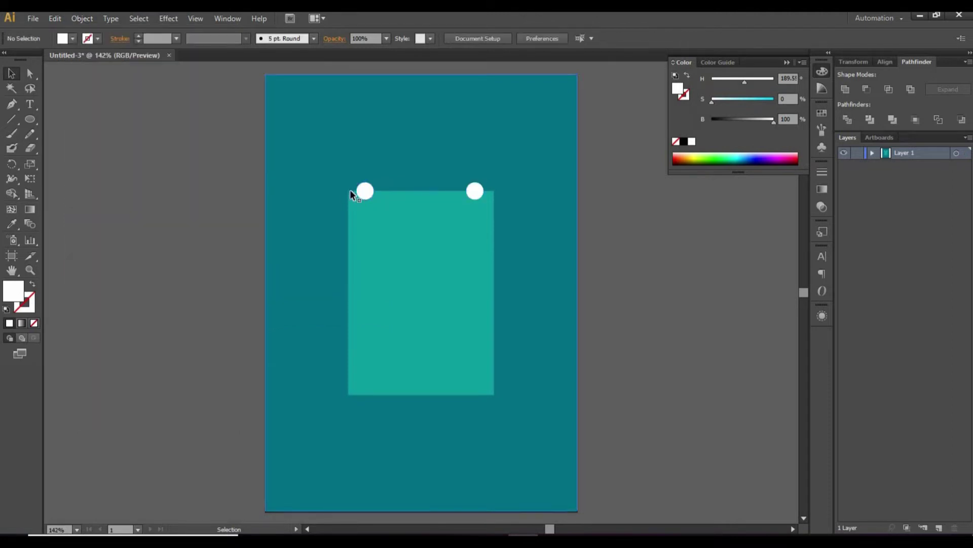
pyautogui.click(364, 192)
pyautogui.press('a')
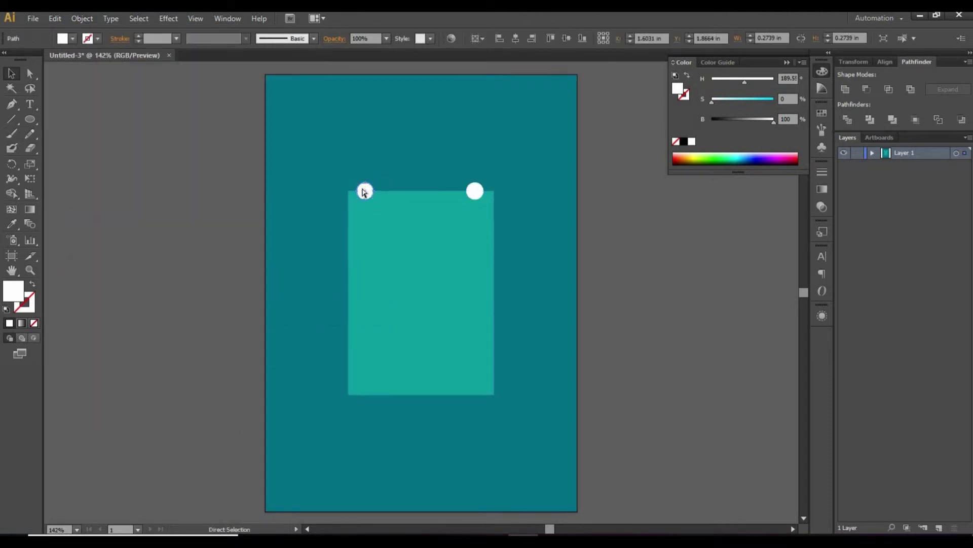
pyautogui.press('v')
pyautogui.keyDown('alt'); pyautogui.moveTo(367, 188); pyautogui.dragTo(348, 216); pyautogui.keyUp('alt')
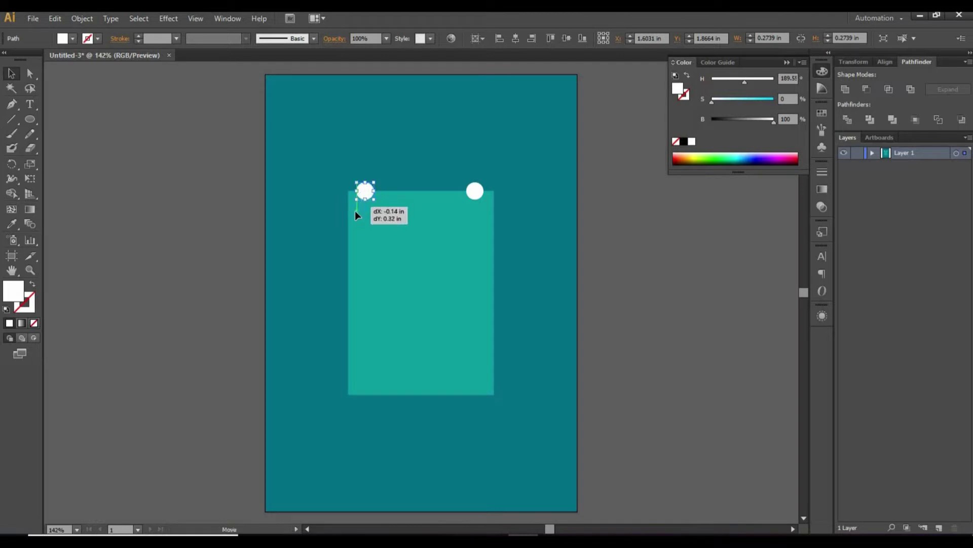
# Blend the two top circles into a five-circle row and paste a copy toward the bottom edge
pyautogui.click(365, 191)
pyautogui.keyDown('shift'); pyautogui.click(476, 190); pyautogui.keyUp('shift')
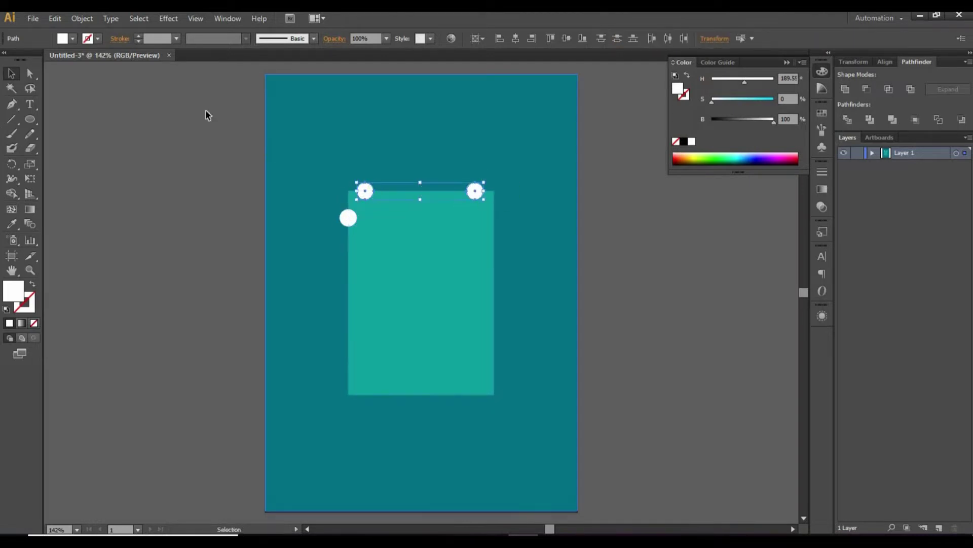
pyautogui.click(81, 18)
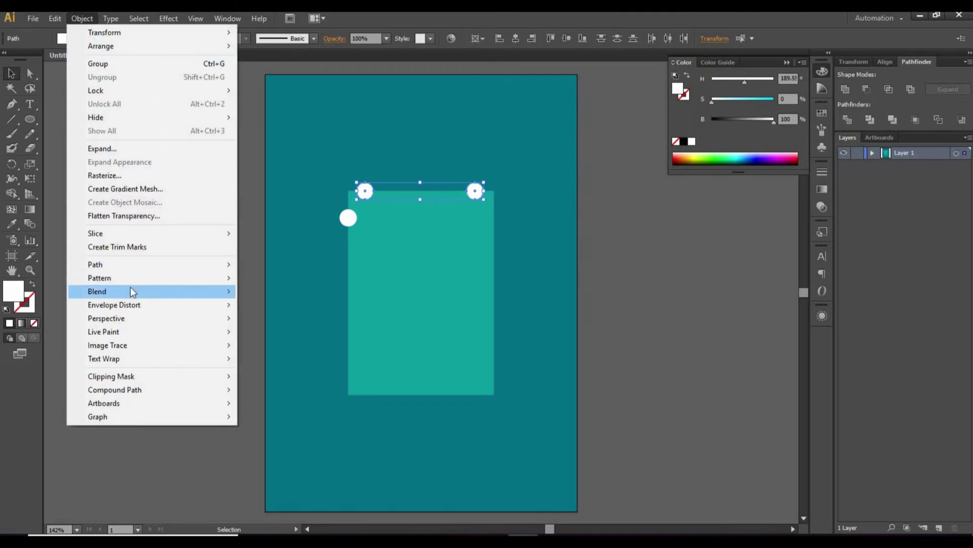
pyautogui.moveTo(98, 291)
pyautogui.click(261, 293)
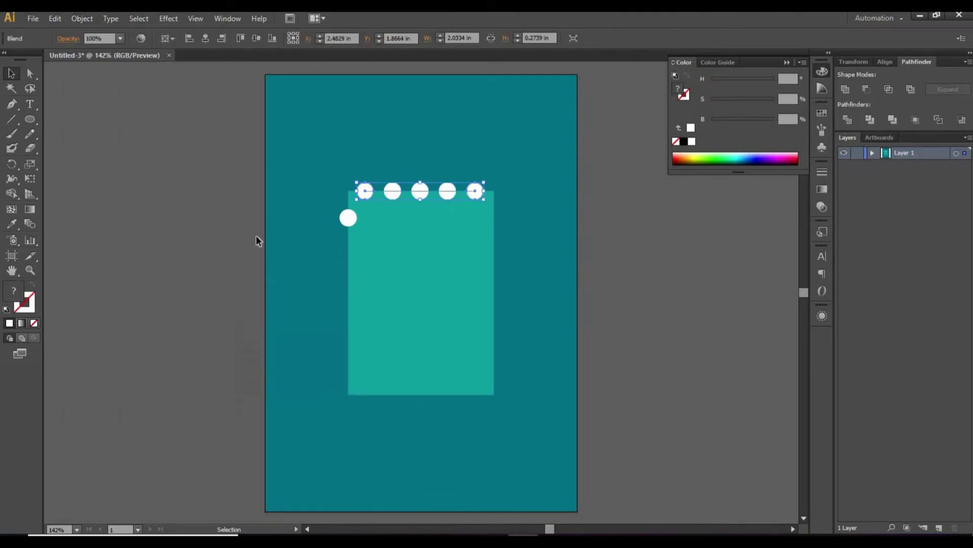
pyautogui.hotkey('ctrl', 'c')
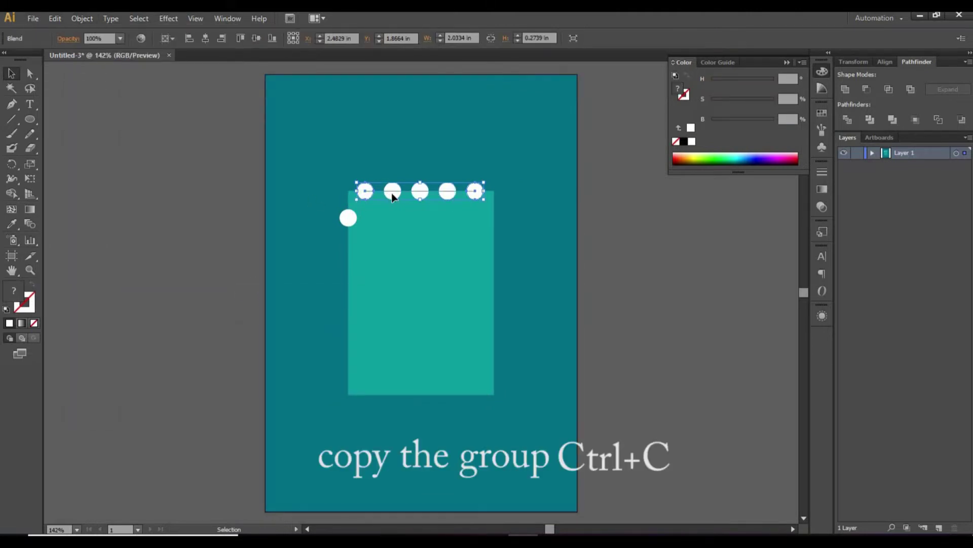
pyautogui.hotkey('ctrl', 'shift', 'v')
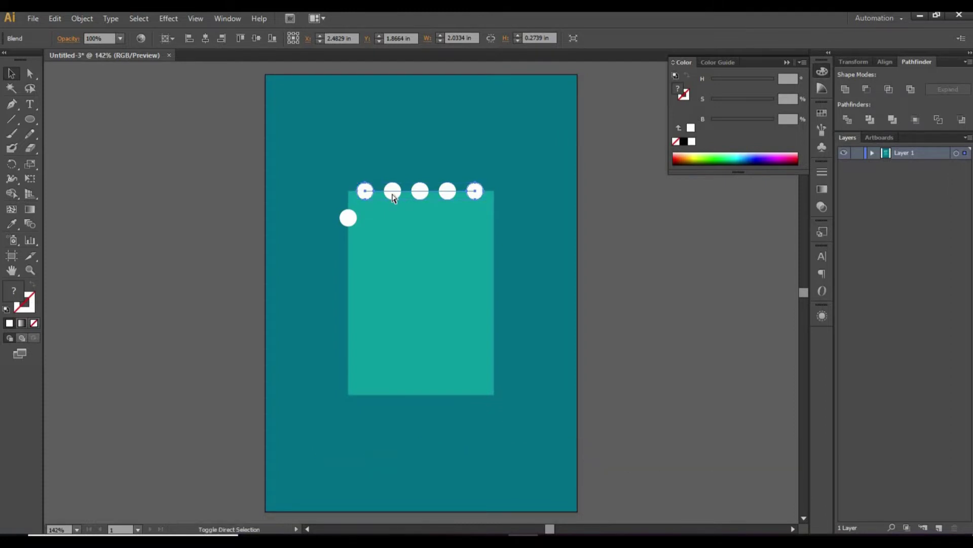
pyautogui.moveTo(393, 197); pyautogui.dragTo(395, 400)
# Copy the left-edge circle straight down to the bottom-left and select both left circles
pyautogui.click(344, 218)
pyautogui.press('v')
pyautogui.moveTo(343, 223); pyautogui.dragTo(341, 375)
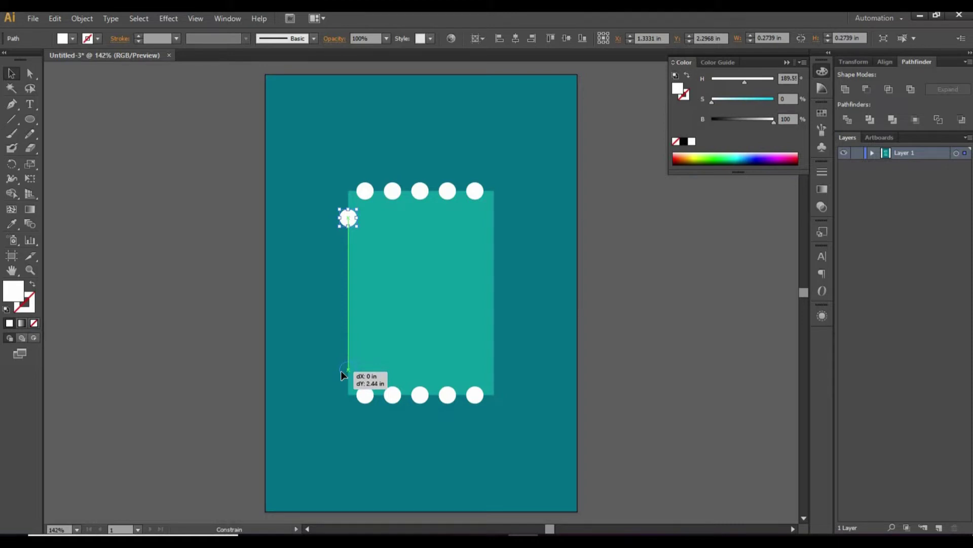
pyautogui.moveTo(341, 375); pyautogui.dragTo(341, 375)
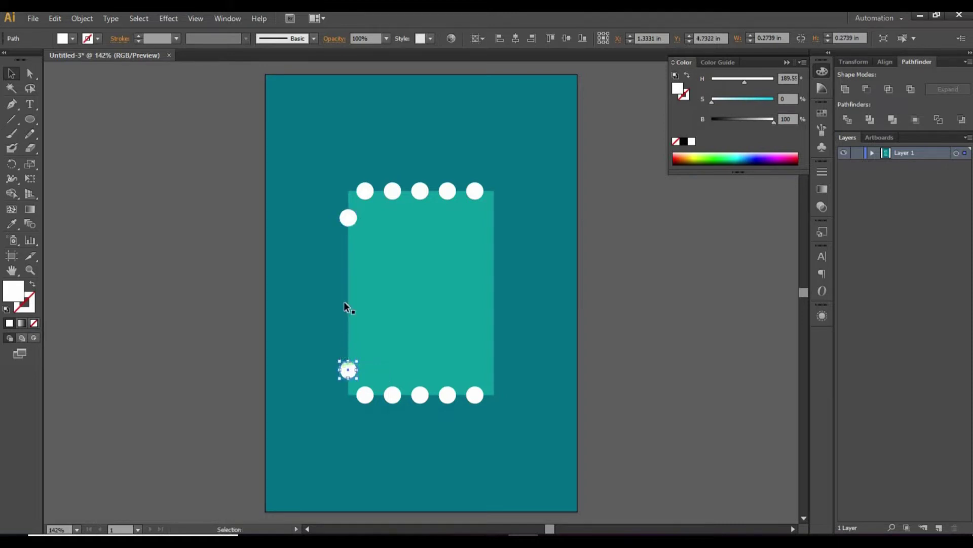
pyautogui.keyDown('shift'); pyautogui.click(347, 220); pyautogui.keyUp('shift')
pyautogui.click(82, 19)
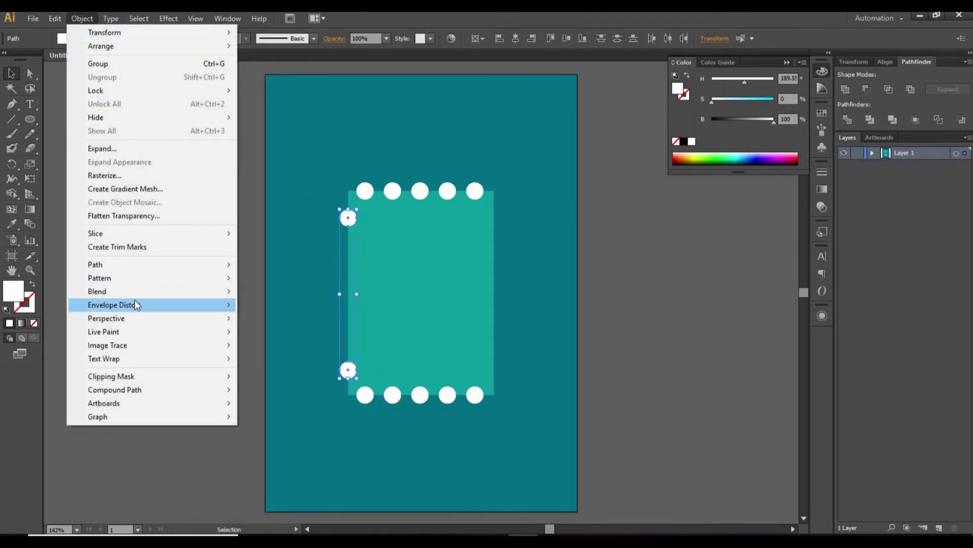
pyautogui.click(258, 323)
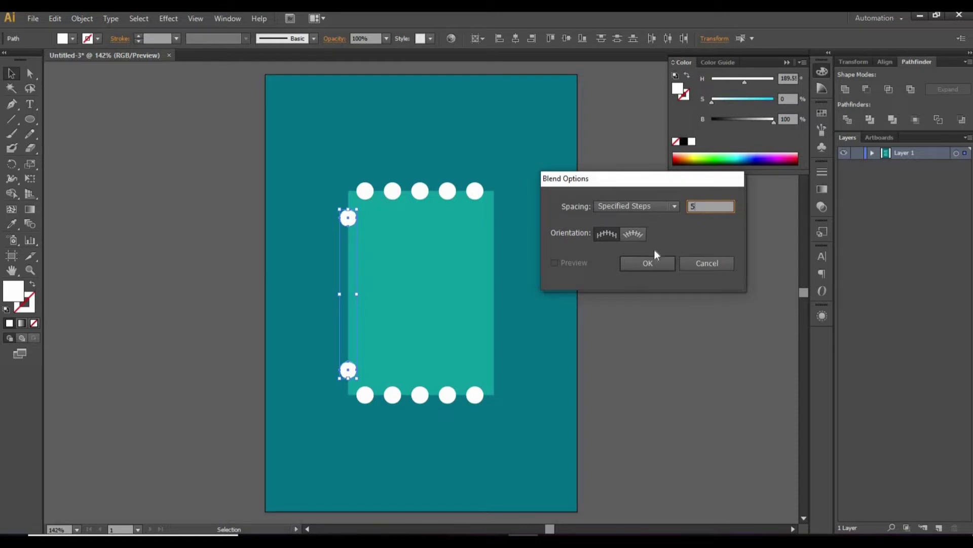
# Blend the two left circles into a five-step column
pyautogui.click(652, 263)
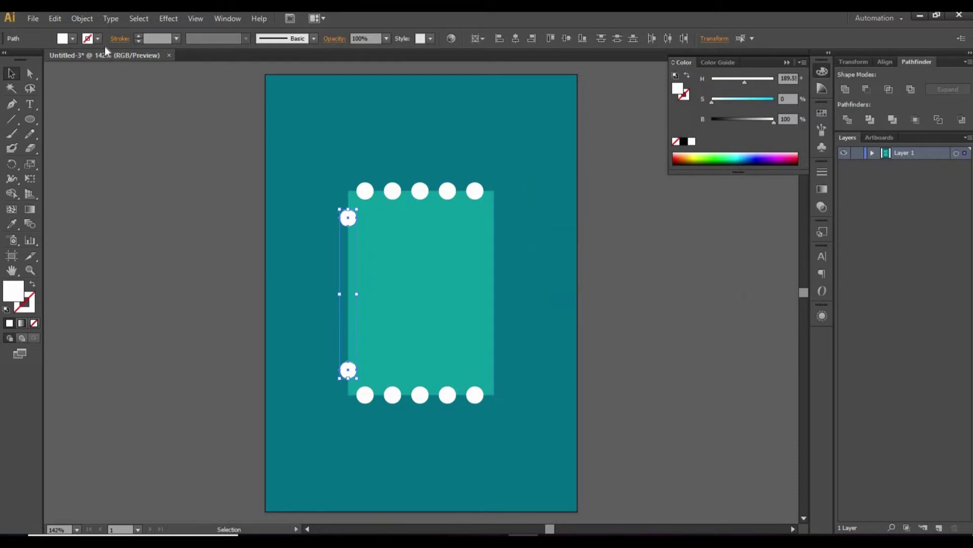
pyautogui.click(89, 21)
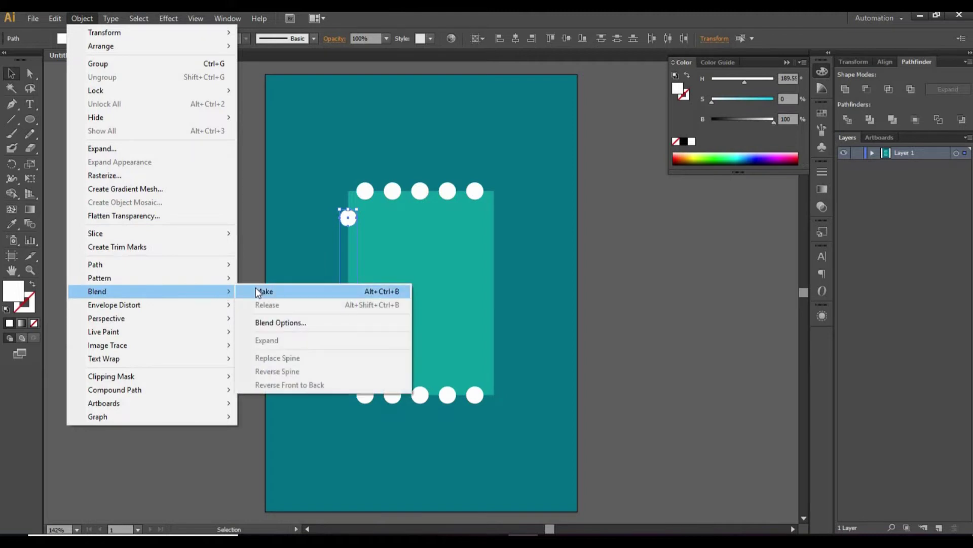
pyautogui.click(256, 291)
# Copy the circle column across to the rectangle's right edge
pyautogui.press('a')
pyautogui.press('ctrl')
pyautogui.keyDown('ctrl'); pyautogui.click(352, 243); pyautogui.keyUp('ctrl')
pyautogui.moveTo(350, 245); pyautogui.dragTo(495, 244)
pyautogui.click(535, 250)
pyautogui.click(360, 193)
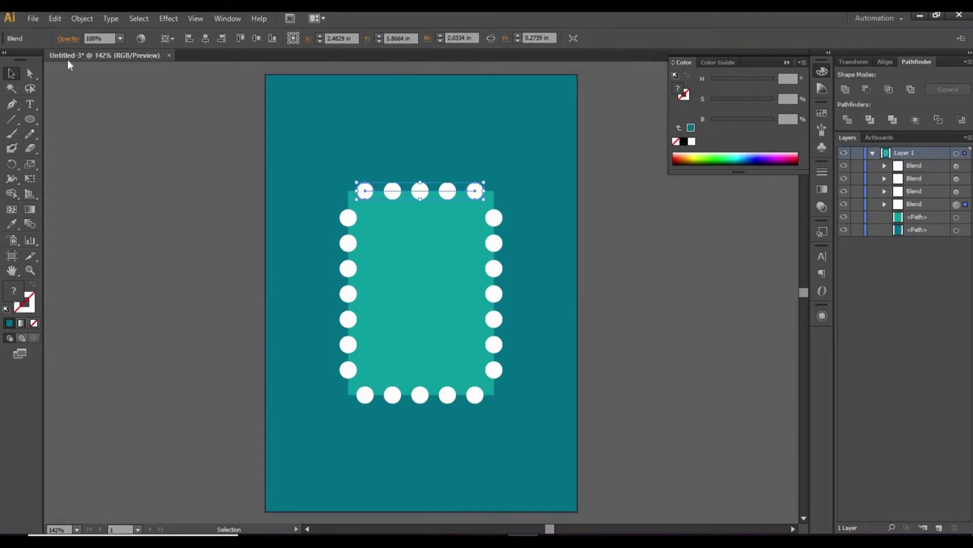
pyautogui.click(82, 18)
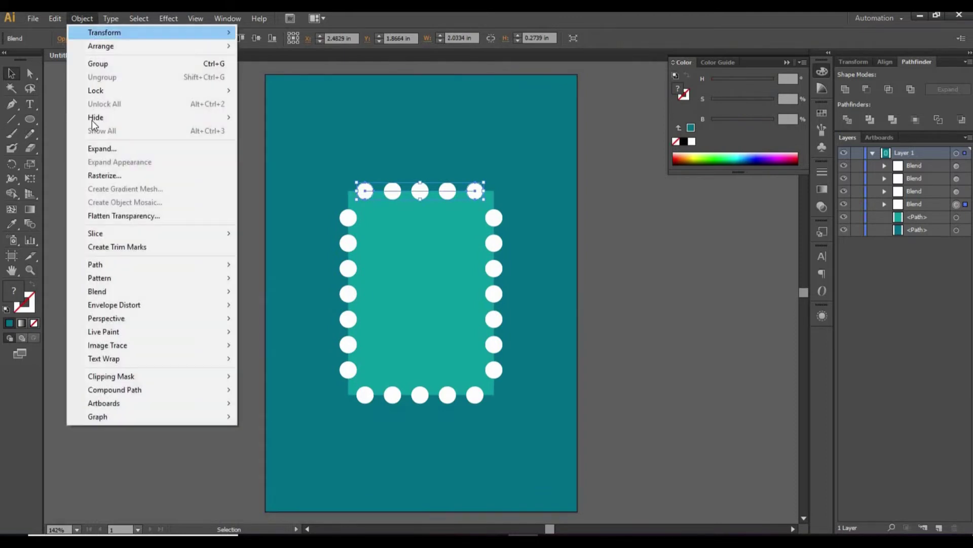
# Expand the top row, then the left, bottom and right blends into plain circle groups
pyautogui.click(105, 149)
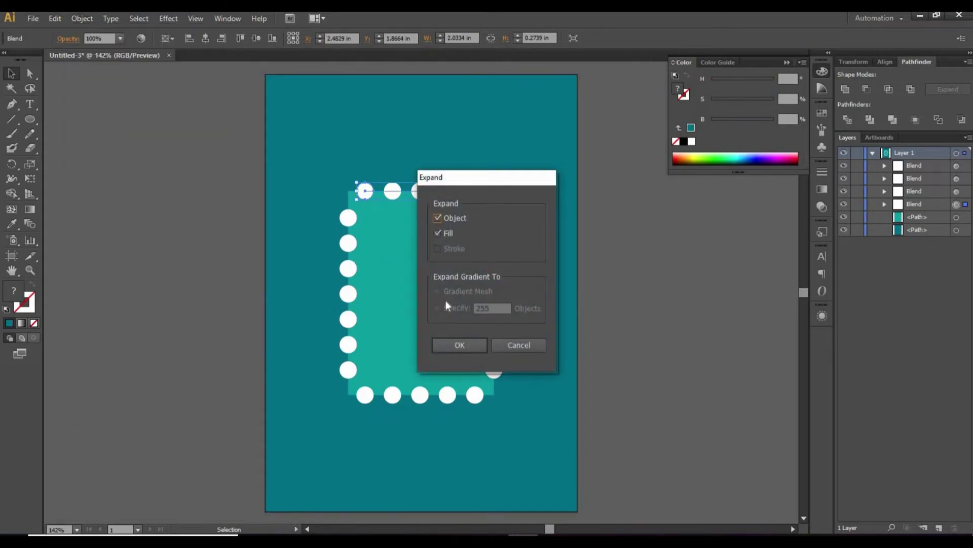
pyautogui.click(450, 344)
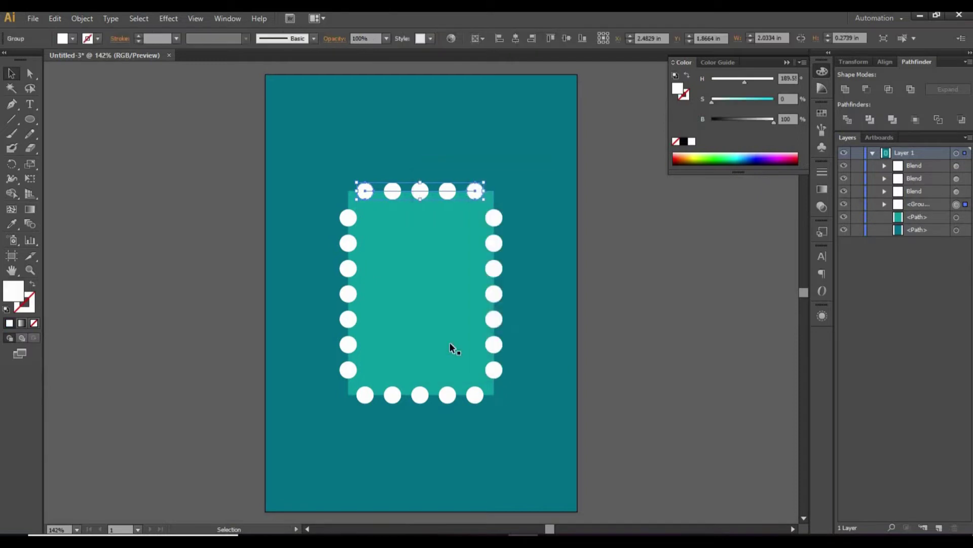
pyautogui.click(601, 197)
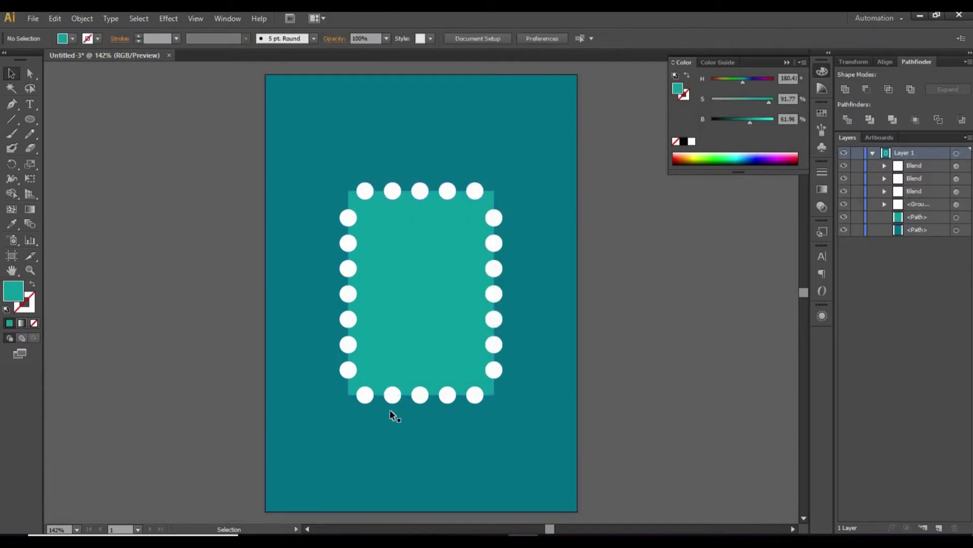
pyautogui.click(350, 221)
pyautogui.keyDown('shift'); pyautogui.click(368, 398); pyautogui.keyUp('shift')
pyautogui.keyDown('shift'); pyautogui.click(493, 367); pyautogui.keyUp('shift')
pyautogui.click(81, 18)
pyautogui.click(114, 147)
pyautogui.click(452, 346)
# Select all four circle groups together with the inner teal rectangle
pyautogui.click(348, 218)
pyautogui.keyDown('shift'); pyautogui.click(365, 192); pyautogui.keyUp('shift')
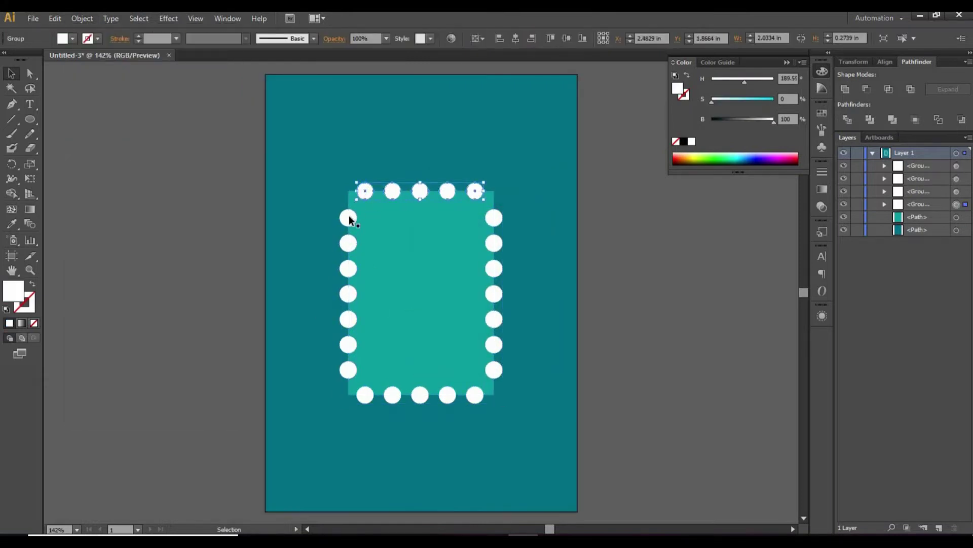
pyautogui.keyDown('shift'); pyautogui.click(491, 242); pyautogui.keyUp('shift')
pyautogui.keyDown('shift'); pyautogui.click(447, 395); pyautogui.keyUp('shift')
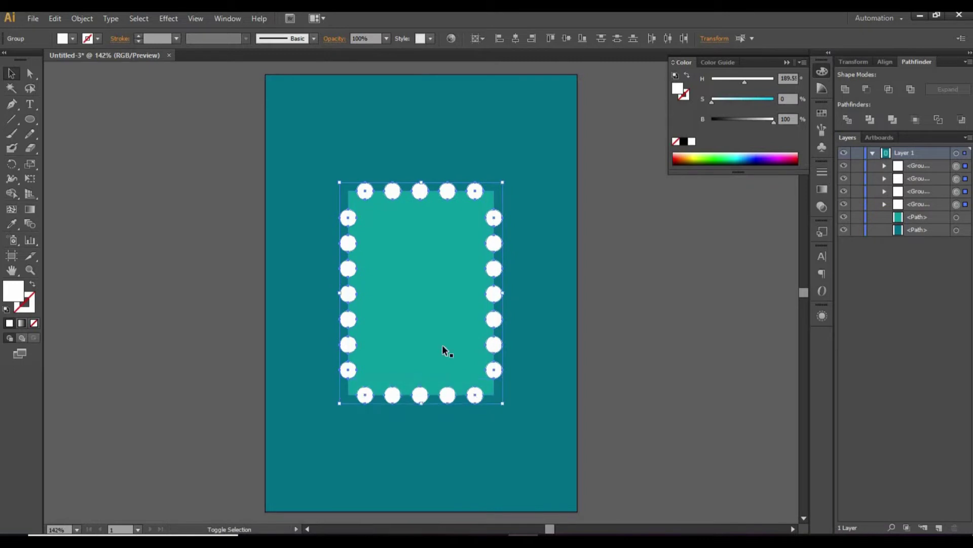
pyautogui.keyDown('shift'); pyautogui.click(437, 300); pyautogui.keyUp('shift')
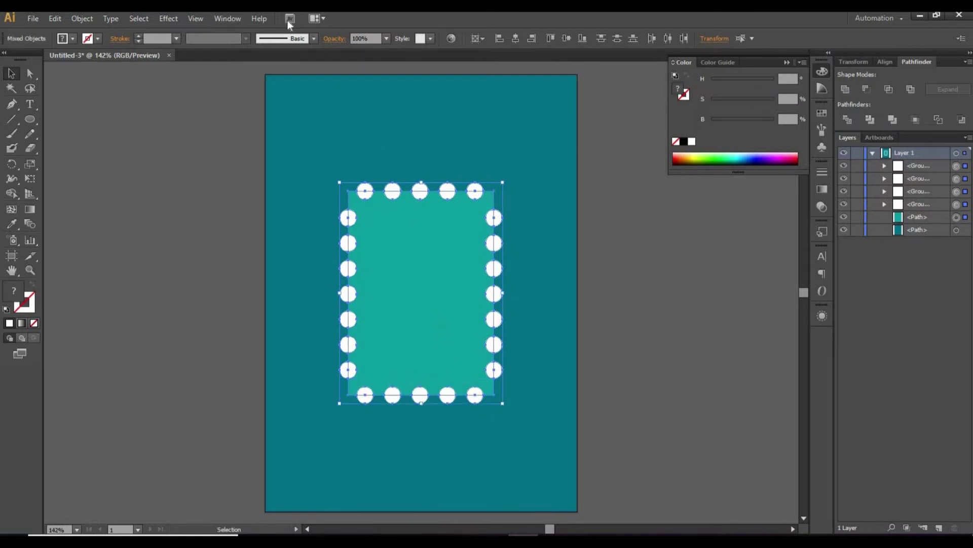
pyautogui.click(232, 18)
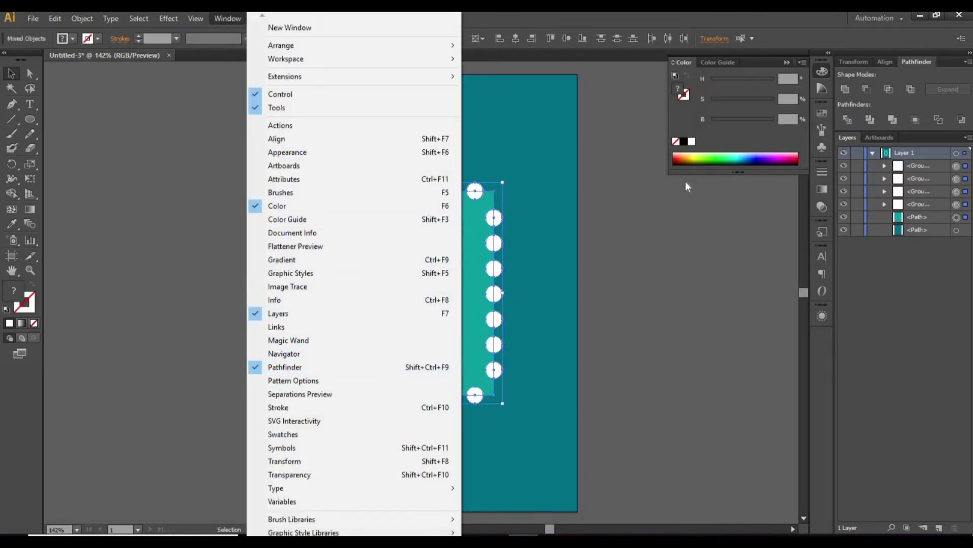
# Subtract the circles from the rectangle's edges with Pathfinder to form the scalloped stamp
pyautogui.click(886, 82)
pyautogui.click(865, 88)
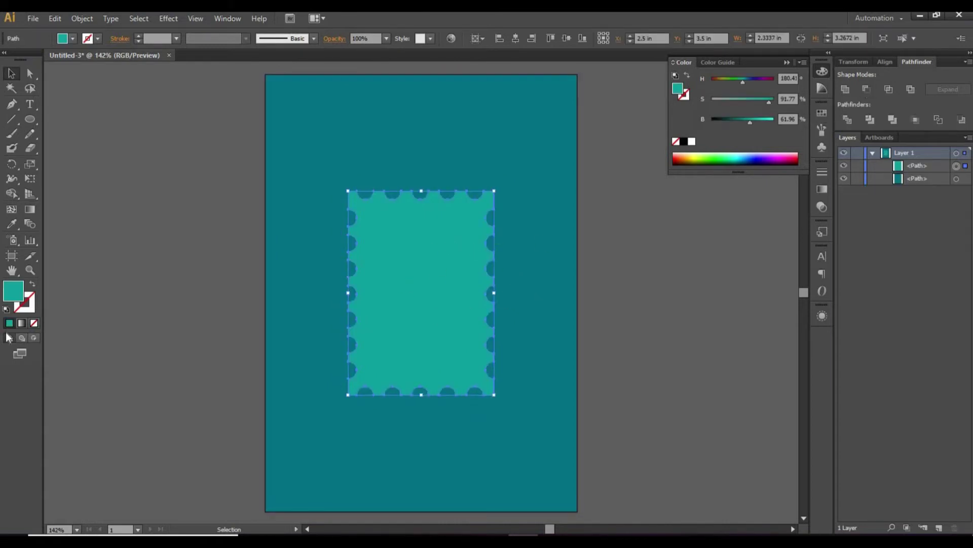
pyautogui.click(285, 215)
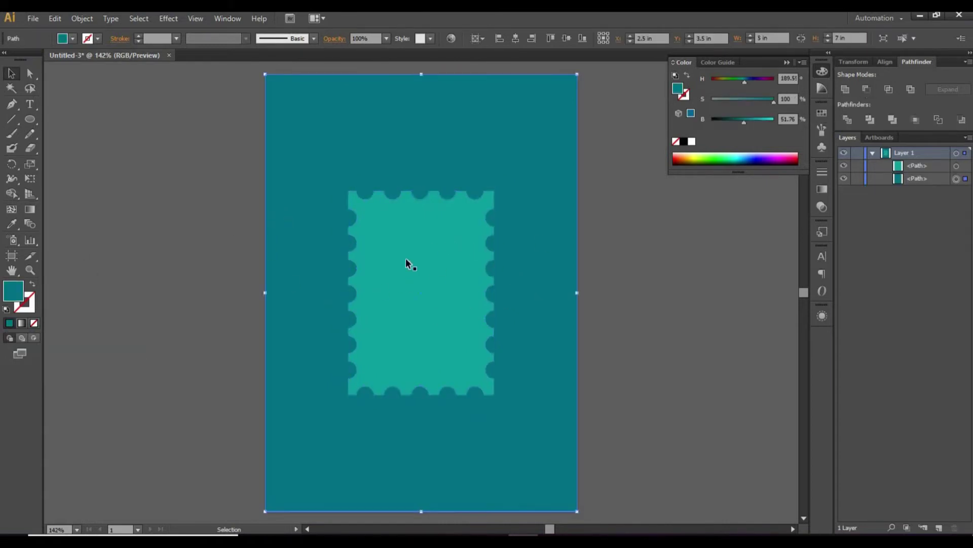
pyautogui.click(422, 250)
# Recolour the notched stamp shape to a pale light grey
pyautogui.moveTo(750, 122)
pyautogui.mouseDown()
pyautogui.moveTo(774, 122)
pyautogui.moveTo(712, 99)
pyautogui.mouseUp()
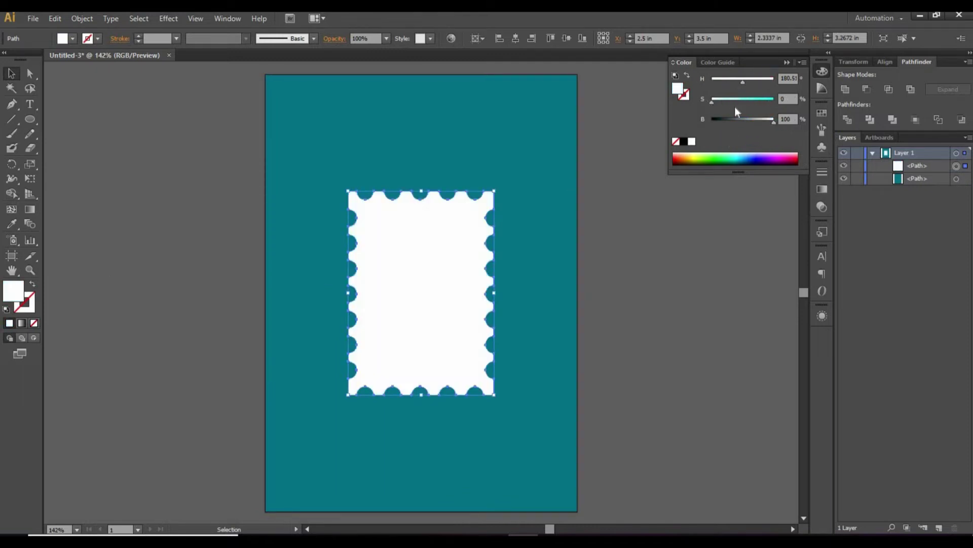
pyautogui.click(768, 121)
pyautogui.moveTo(712, 100); pyautogui.dragTo(715, 100)
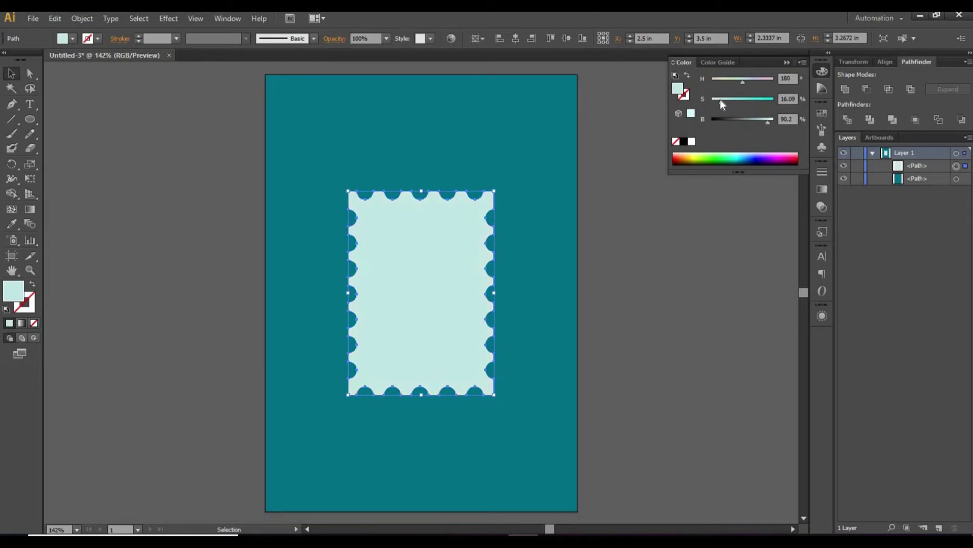
pyautogui.click(710, 100)
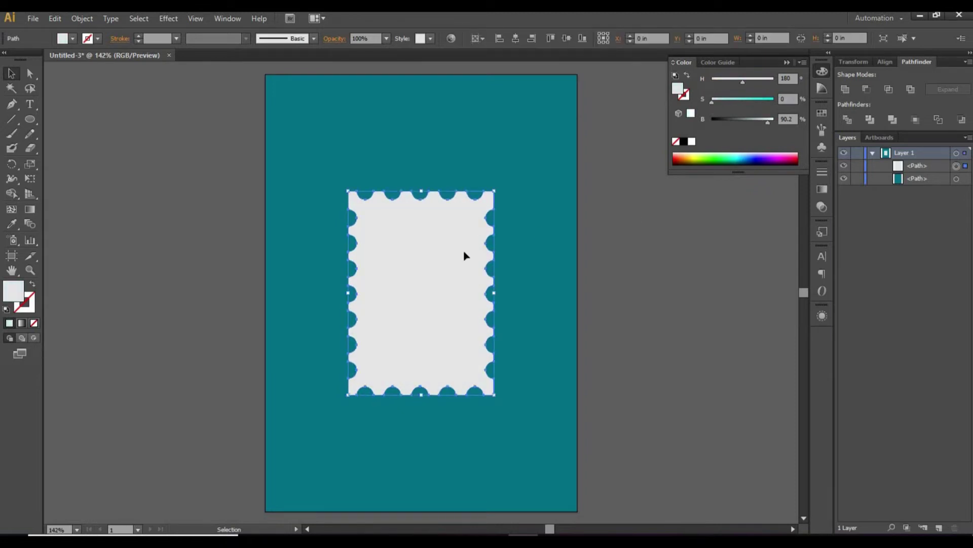
# Select all the artwork and bring the 'krishna copy for stamp-01' image onto the artboard
pyautogui.click(619, 274)
pyautogui.hotkey('ctrl', 'a')
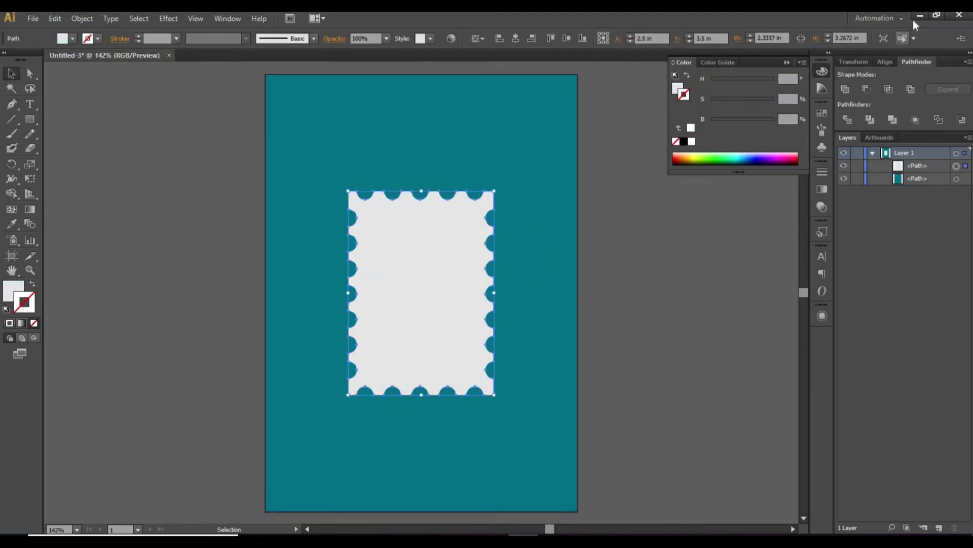
pyautogui.click(920, 16)
pyautogui.moveTo(280, 296)
pyautogui.mouseDown()
pyautogui.moveTo(442, 454)
pyautogui.moveTo(423, 322)
pyautogui.mouseUp()
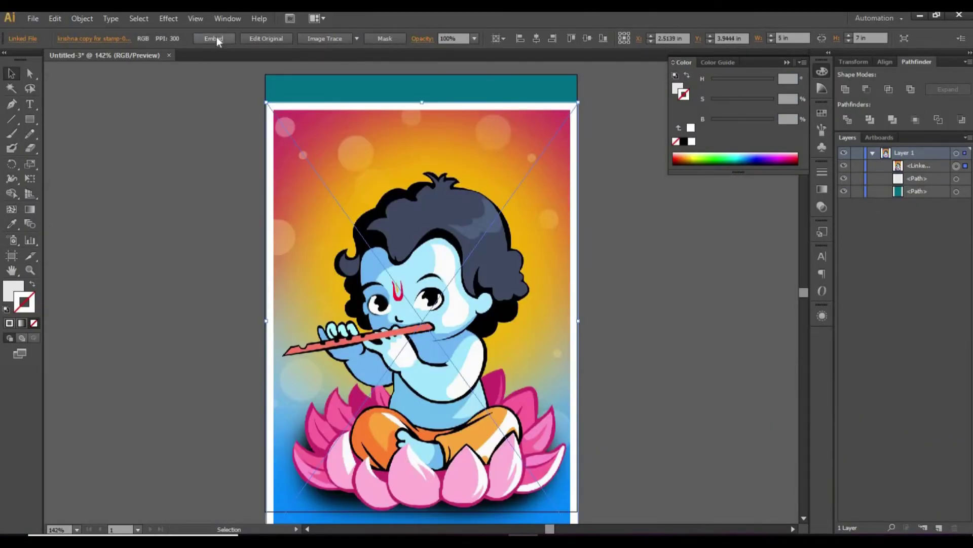
# Embed the Krishna illustration and scale it to fit inside the stamp
pyautogui.click(215, 39)
pyautogui.moveTo(578, 102); pyautogui.dragTo(481, 210)
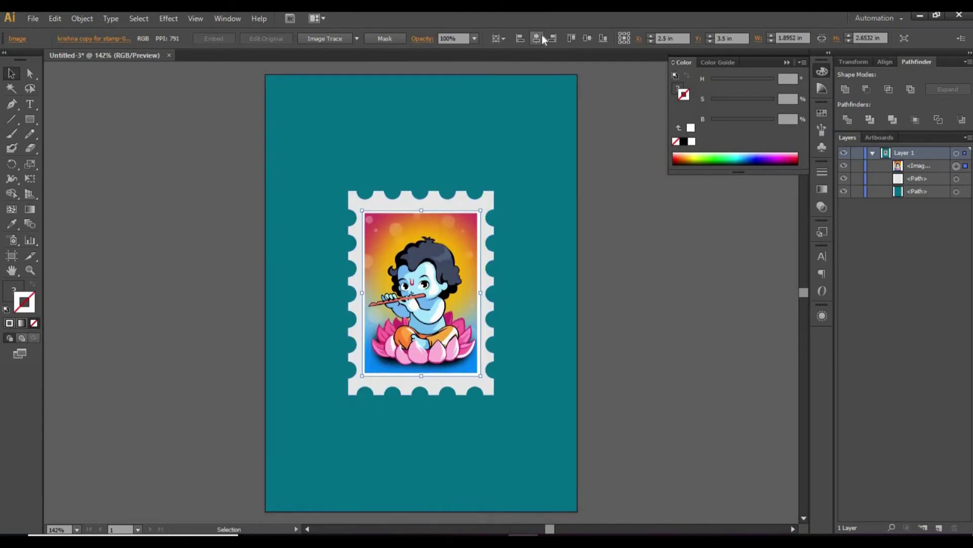
pyautogui.moveTo(481, 210); pyautogui.dragTo(483, 206)
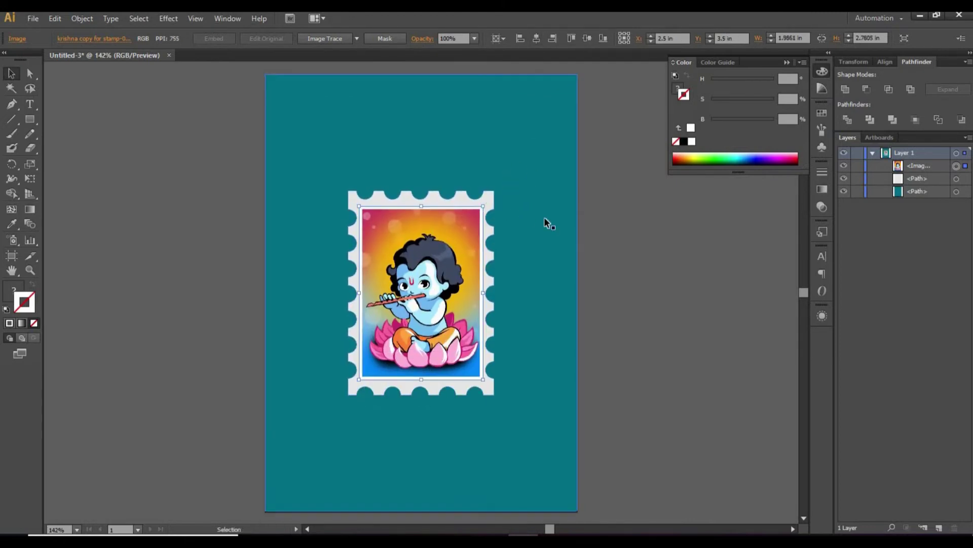
# Set the stamp border's fill saturation to 0 so it becomes pure white
pyautogui.click(513, 218)
pyautogui.click(486, 200)
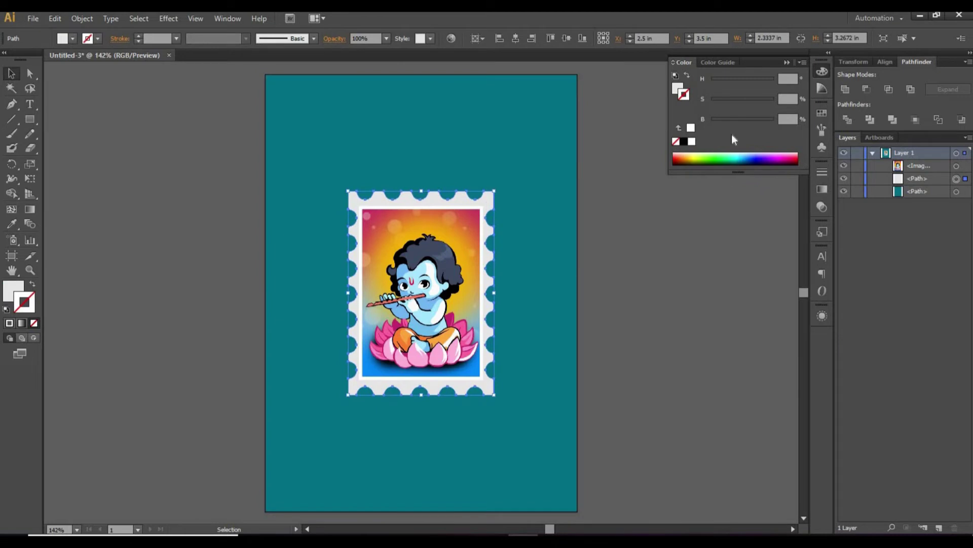
pyautogui.moveTo(752, 100)
pyautogui.mouseDown()
pyautogui.moveTo(738, 101)
pyautogui.moveTo(743, 118)
pyautogui.moveTo(756, 121)
pyautogui.moveTo(715, 103)
pyautogui.moveTo(775, 121)
pyautogui.mouseUp()
pyautogui.moveTo(720, 102); pyautogui.dragTo(710, 101)
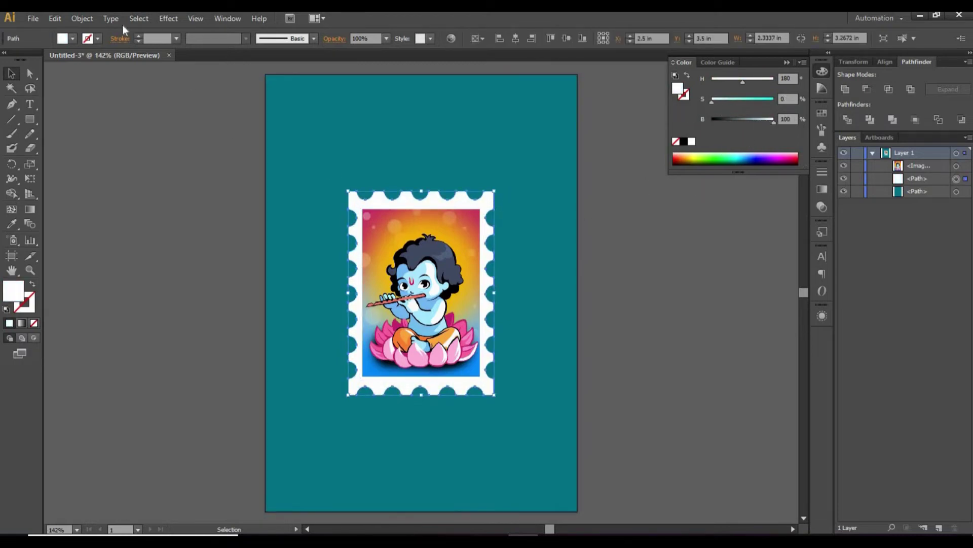
# Add a Drop Shadow to the stamp with X offset 0.1 in and Y offset 0 in
pyautogui.click(166, 19)
pyautogui.moveTo(184, 156)
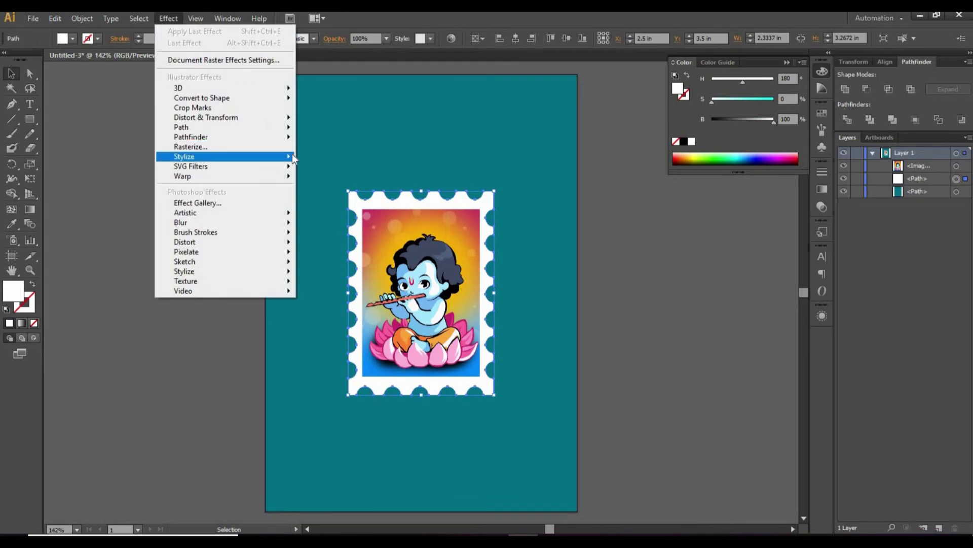
pyautogui.click(318, 158)
pyautogui.click(647, 266)
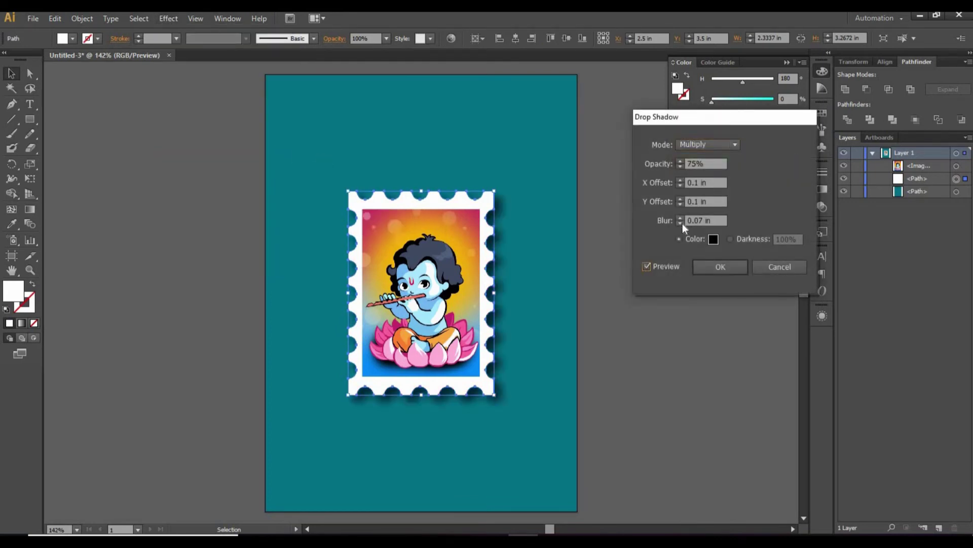
pyautogui.click(679, 180)
pyautogui.click(681, 185)
pyautogui.click(680, 199)
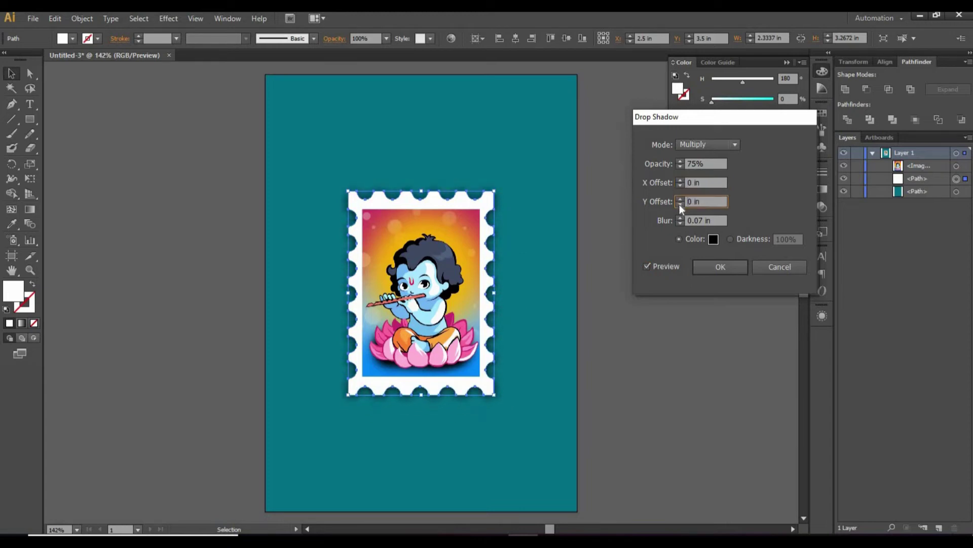
pyautogui.click(680, 185)
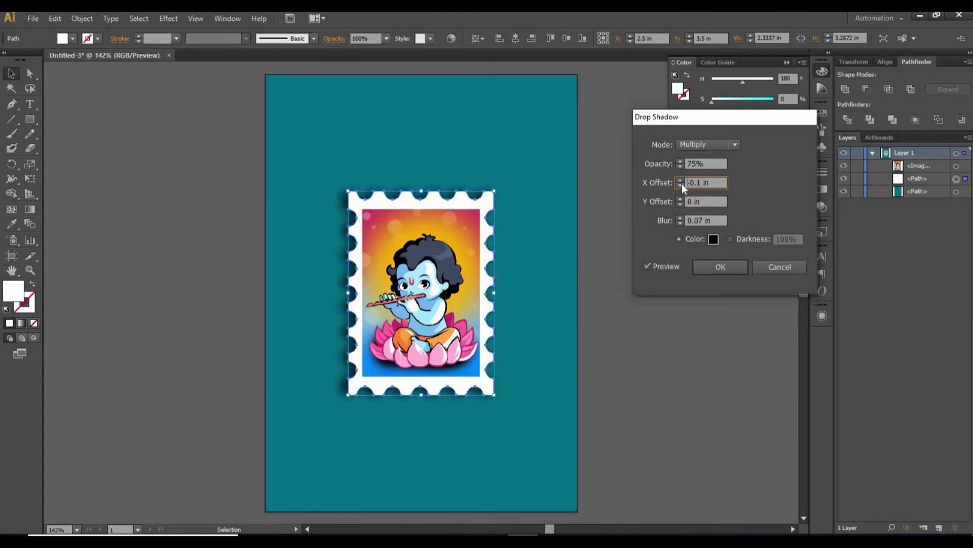
pyautogui.click(680, 180)
pyautogui.click(680, 180)
# Set the shadow blur to 0.02 in and apply it at 75% opacity
pyautogui.click(701, 220)
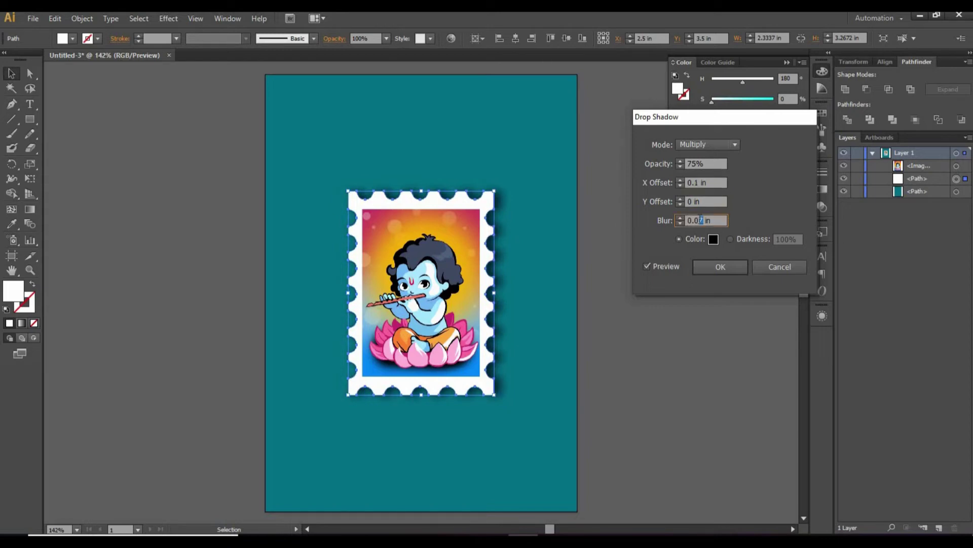
pyautogui.write('0.02')
pyautogui.click(647, 265)
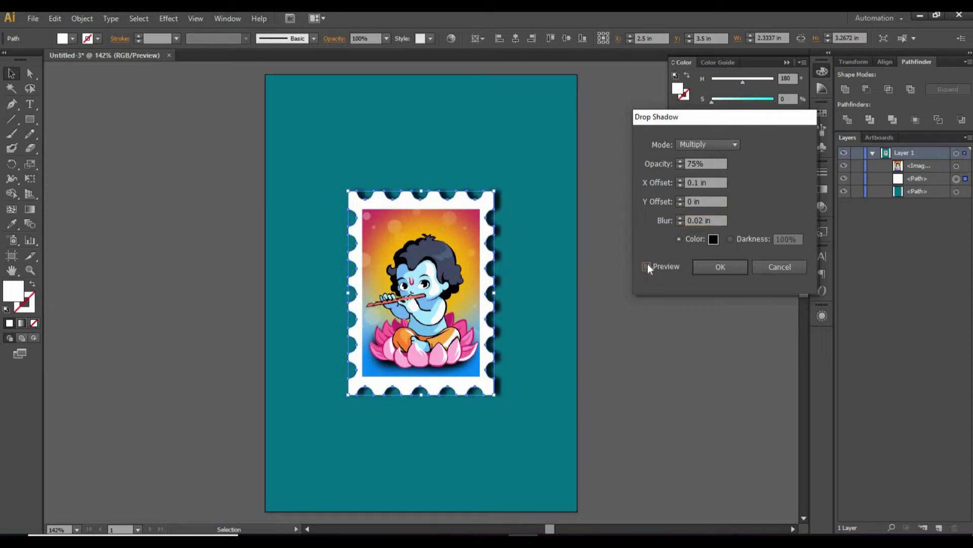
pyautogui.click(707, 220)
pyautogui.click(740, 267)
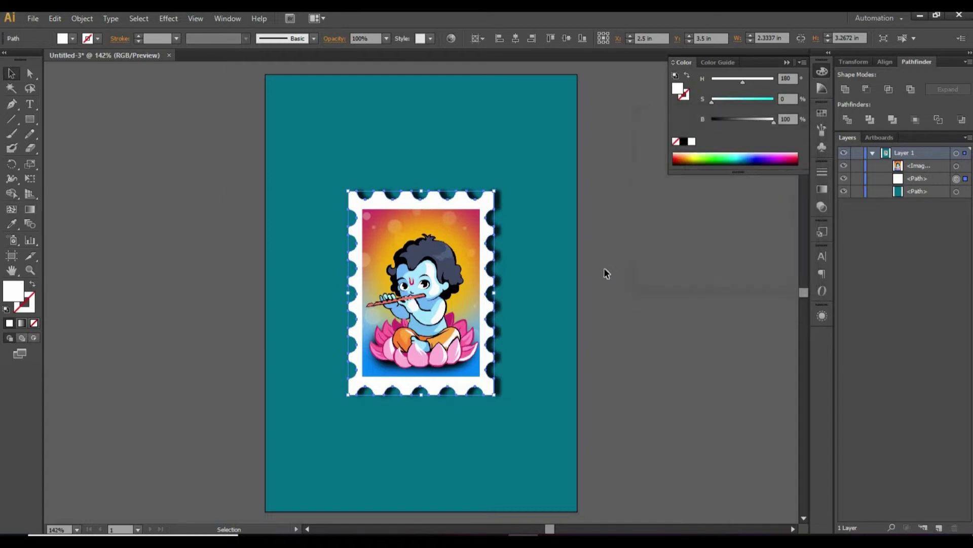
pyautogui.click(622, 243)
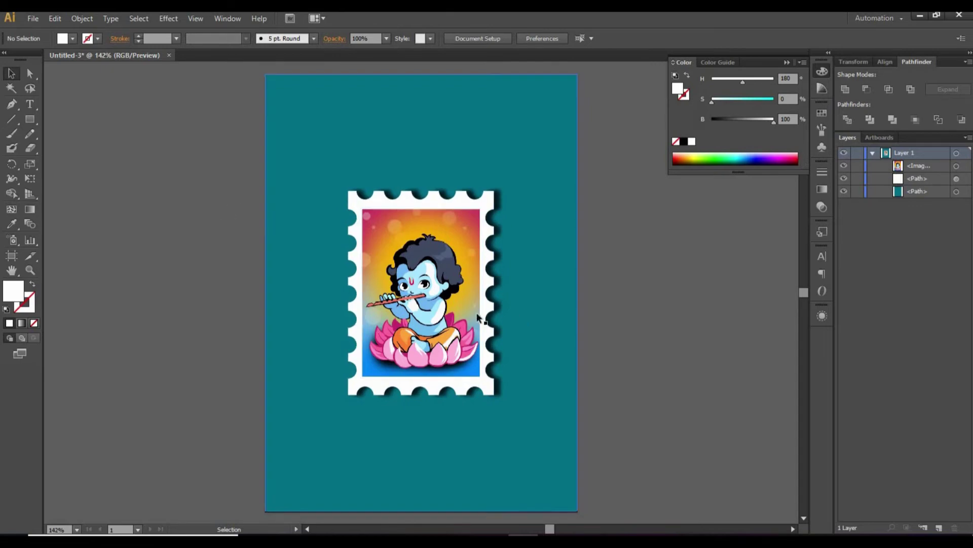
# Create a new document and paste Untitled-3's teal background rectangle in place
pyautogui.click(32, 19)
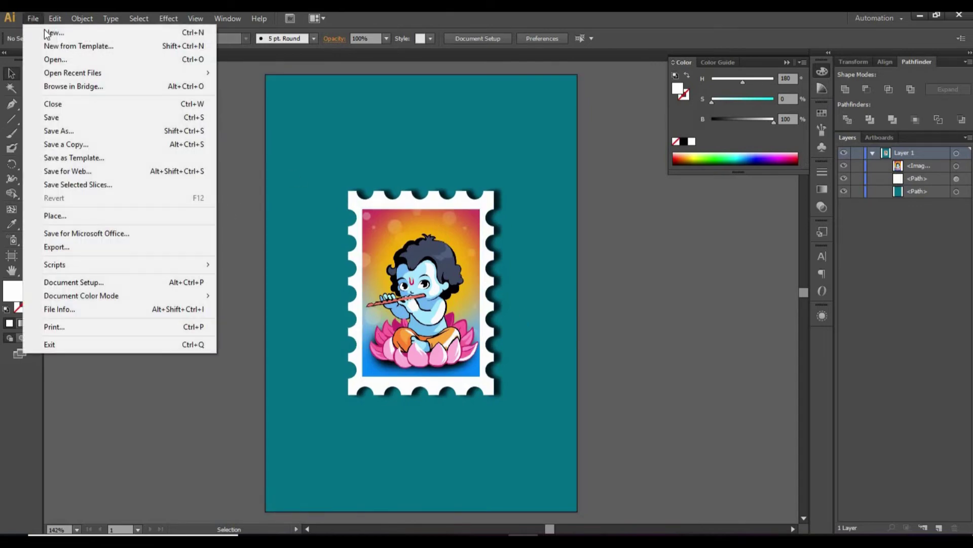
pyautogui.click(566, 445)
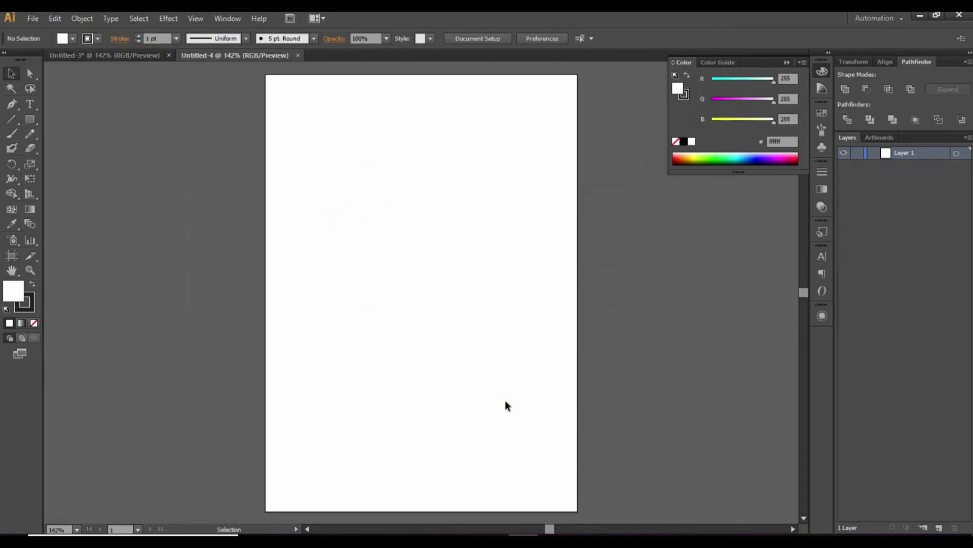
pyautogui.click(114, 55)
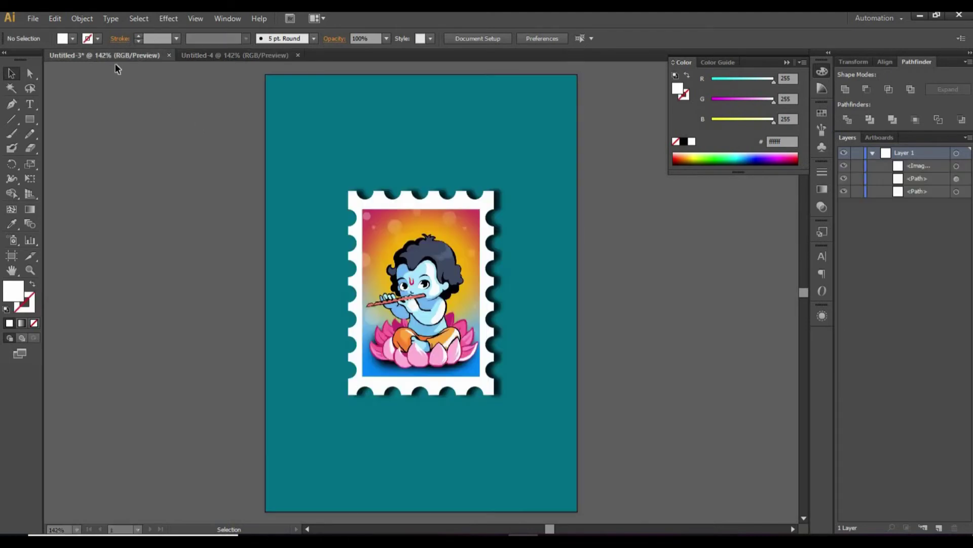
pyautogui.click(319, 109)
pyautogui.hotkey('ctrl', 'c')
pyautogui.click(229, 55)
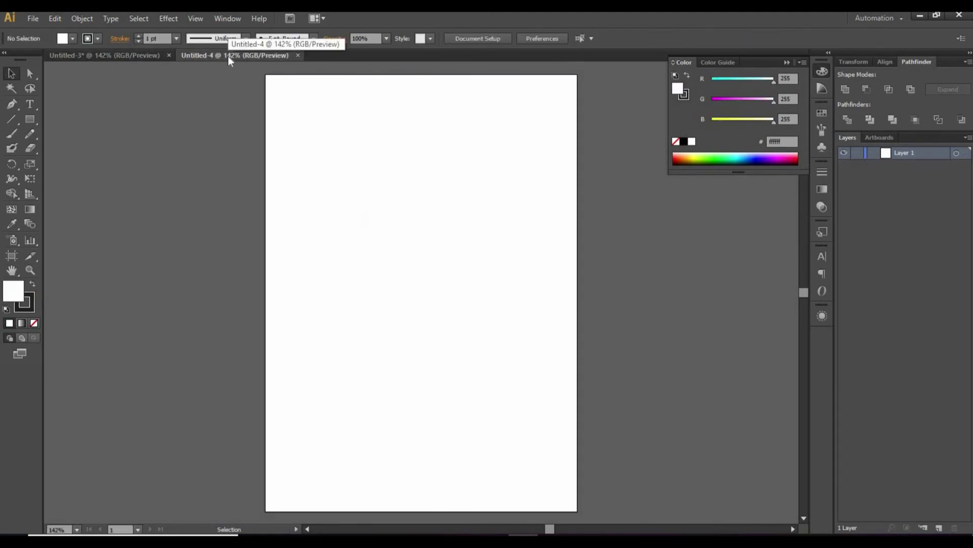
pyautogui.hotkey('ctrl', 'f')
# Draw a 2.9 in circle near the centre of the new page
pyautogui.click(58, 132)
pyautogui.moveTo(29, 119); pyautogui.dragTo(65, 148)
pyautogui.moveTo(350, 210)
pyautogui.mouseDown()
pyautogui.moveTo(422, 335)
pyautogui.moveTo(532, 390)
pyautogui.mouseUp()
# Centre the circle horizontally and vertically on the artboard
pyautogui.press('v')
pyautogui.click(516, 38)
pyautogui.click(566, 38)
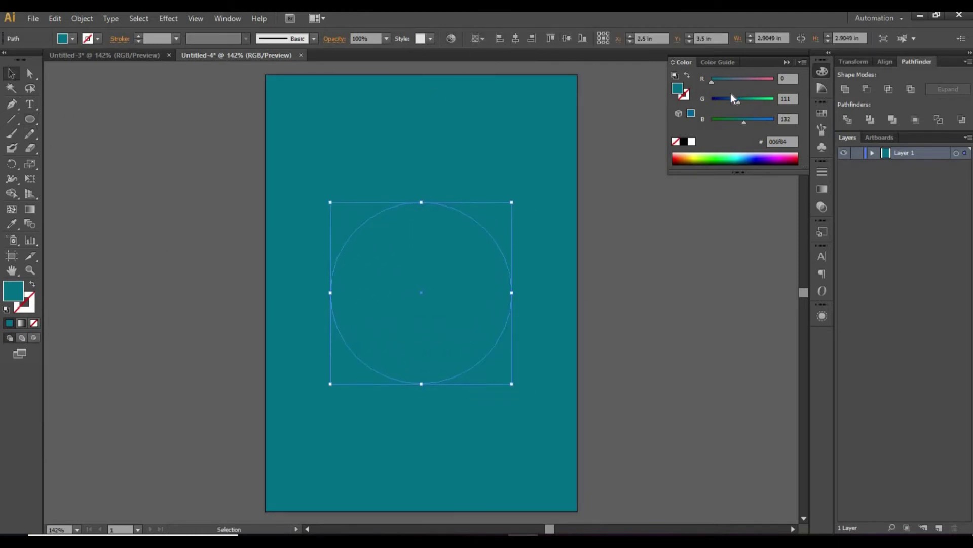
# Switch the Color panel to HSB and fill the circle pure white (S 0, B 100)
pyautogui.moveTo(745, 122); pyautogui.dragTo(738, 121)
pyautogui.click(792, 62)
pyautogui.click(822, 71)
pyautogui.click(803, 62)
pyautogui.click(836, 111)
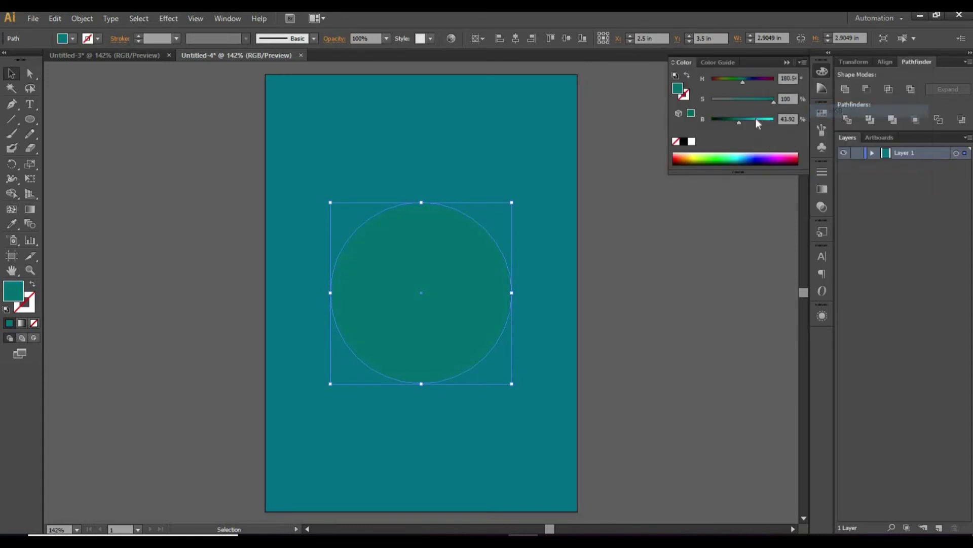
pyautogui.moveTo(741, 121)
pyautogui.mouseDown()
pyautogui.moveTo(742, 100)
pyautogui.moveTo(747, 124)
pyautogui.moveTo(775, 121)
pyautogui.mouseUp()
pyautogui.click(712, 100)
# Make a small copy of the white circle near its upper-left edge
pyautogui.click(645, 205)
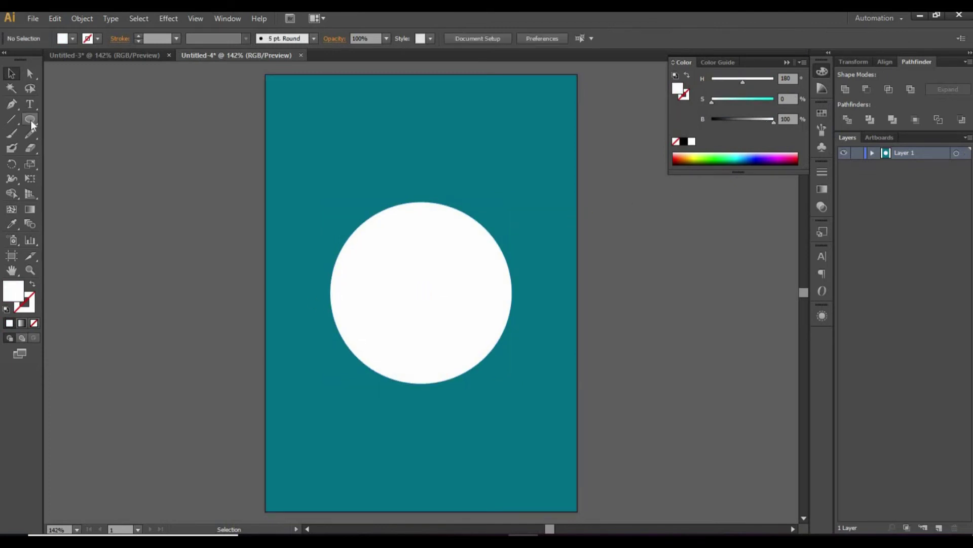
pyautogui.click(392, 276)
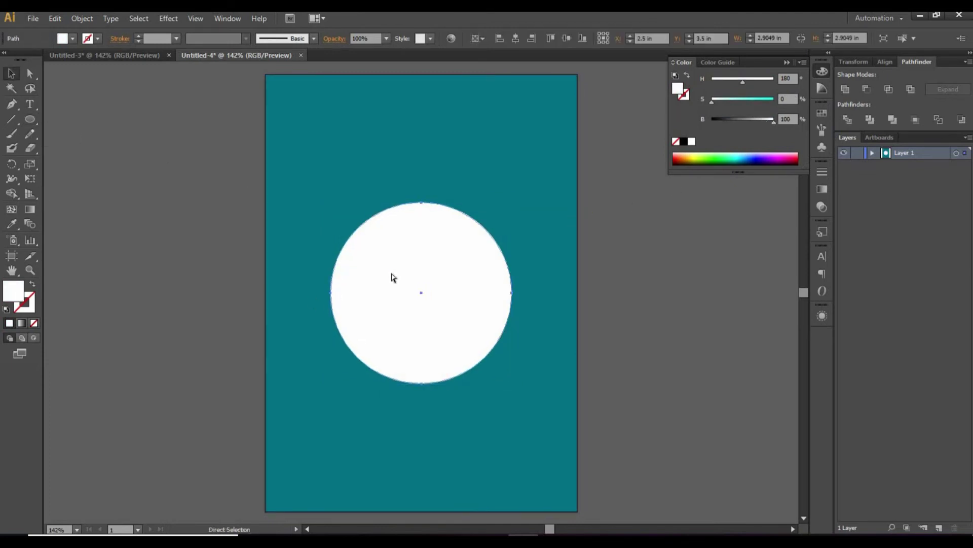
pyautogui.moveTo(512, 382); pyautogui.dragTo(347, 252)
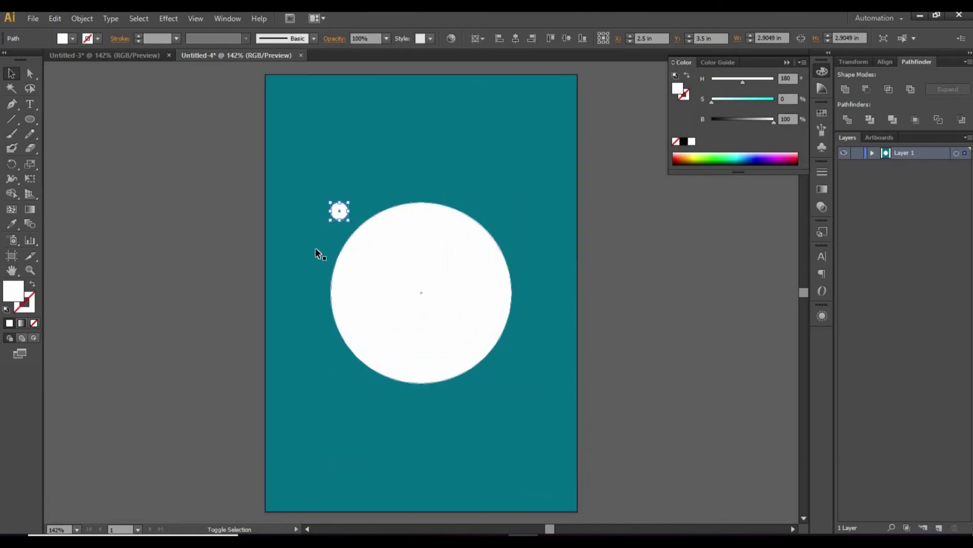
# Colour the small circle black and place it on the white circle's top edge
pyautogui.click(683, 142)
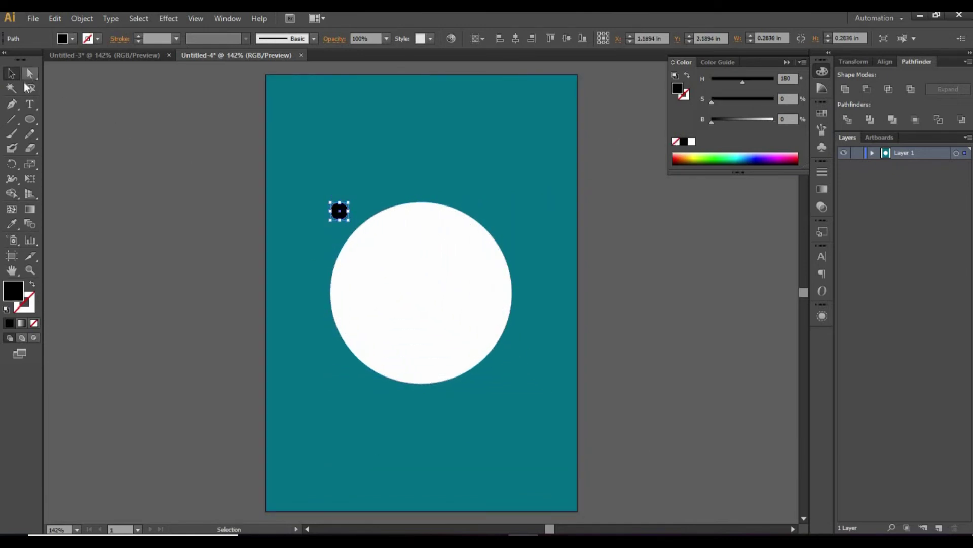
pyautogui.moveTo(343, 212); pyautogui.dragTo(425, 204)
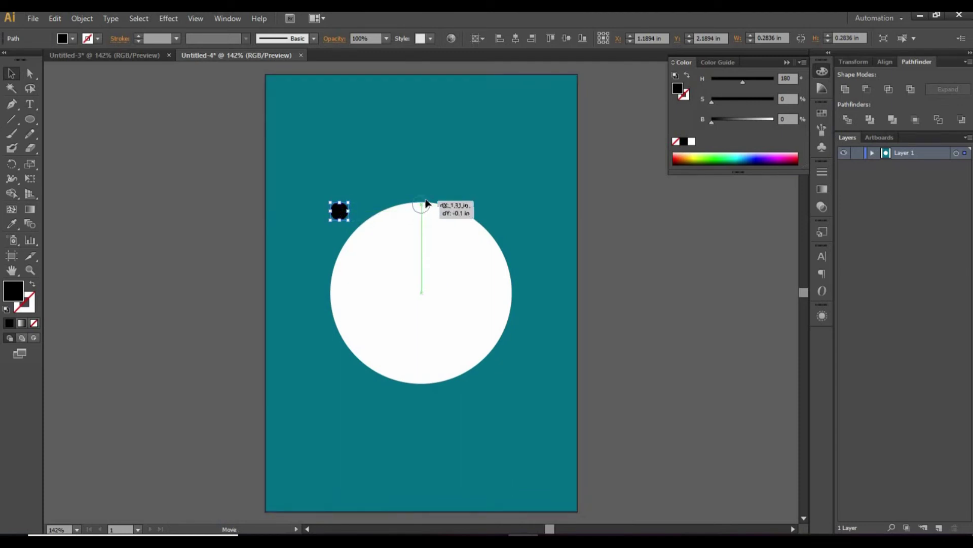
pyautogui.press('a')
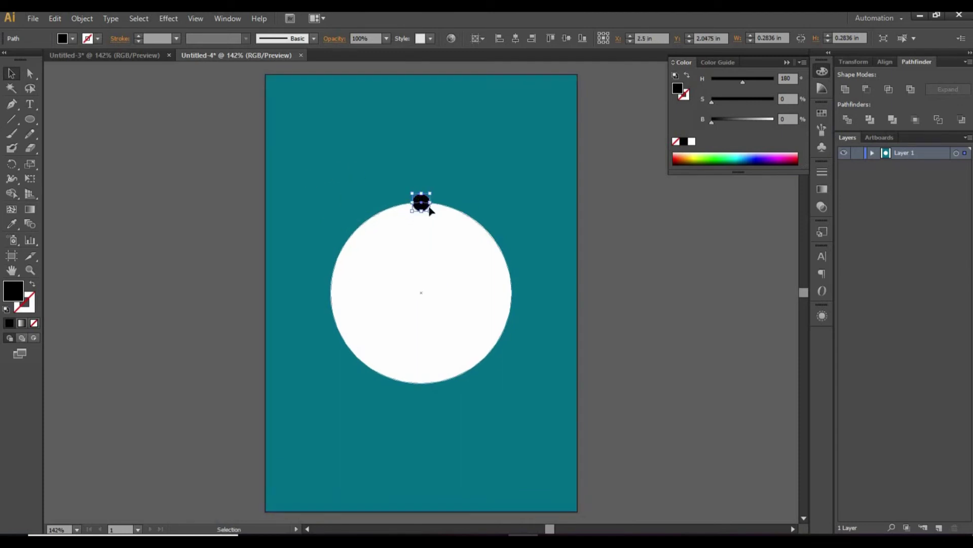
# Copy the dot to the white circle's bottom edge and group the two dots
pyautogui.hotkey('ctrl', 'c')
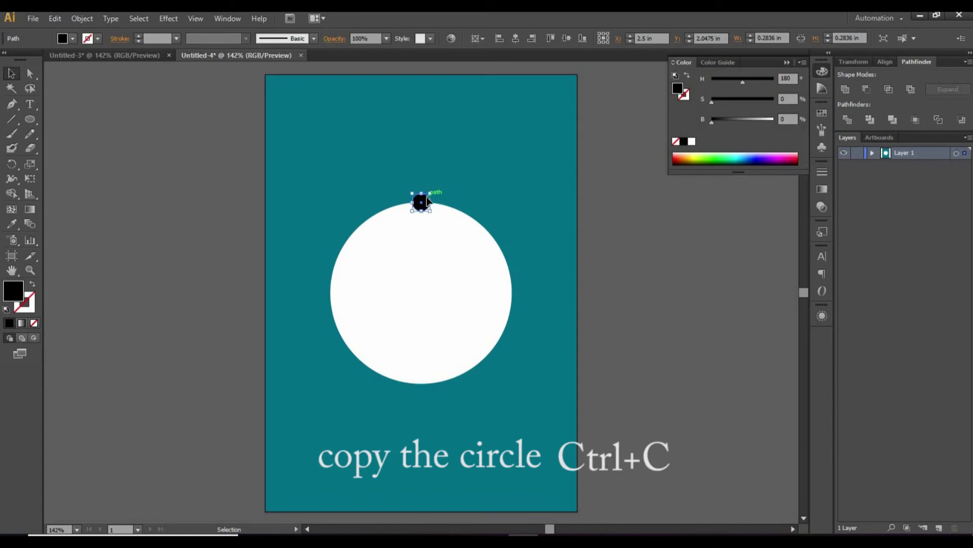
pyautogui.moveTo(423, 202); pyautogui.dragTo(420, 379)
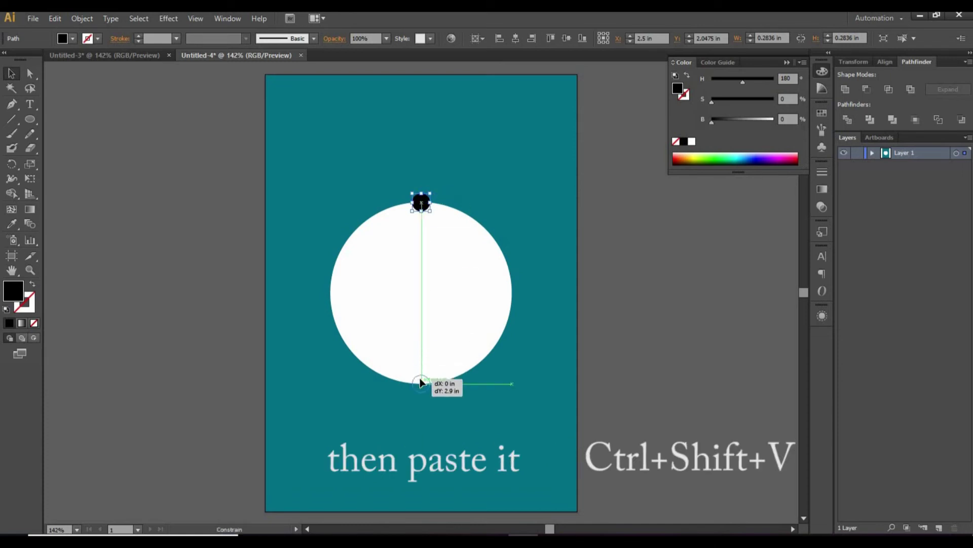
pyautogui.moveTo(421, 379); pyautogui.dragTo(421, 380)
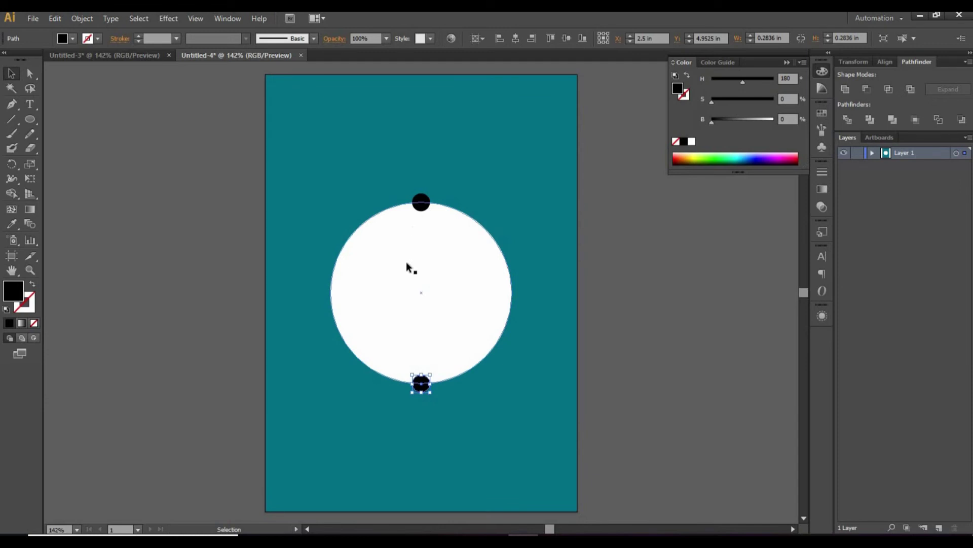
pyautogui.keyDown('shift'); pyautogui.click(423, 201); pyautogui.keyUp('shift')
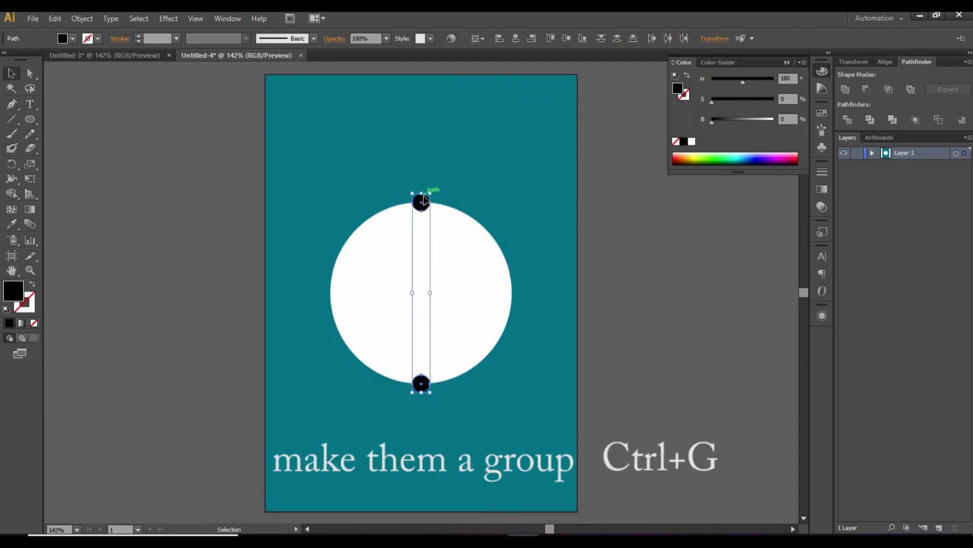
pyautogui.hotkey('ctrl', 'g')
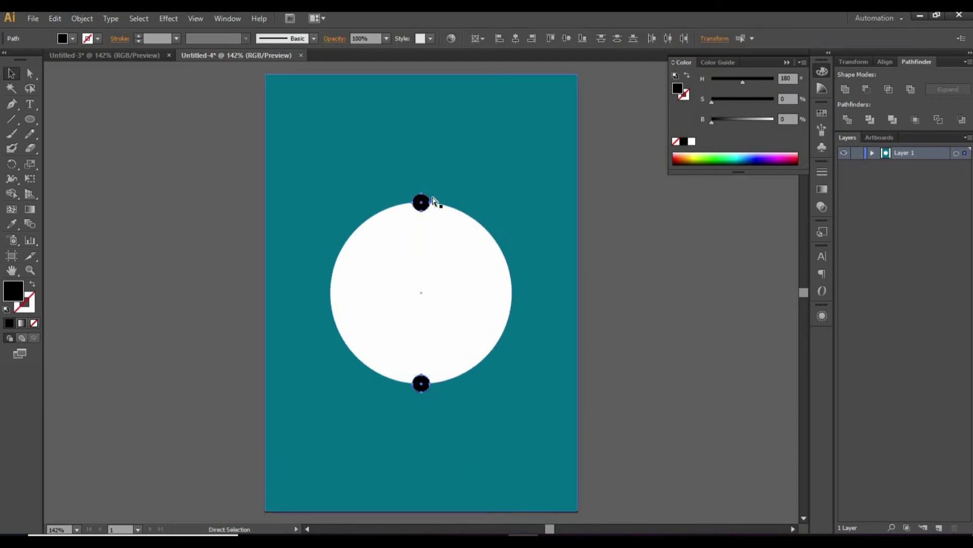
pyautogui.hotkey('ctrl', 'g')
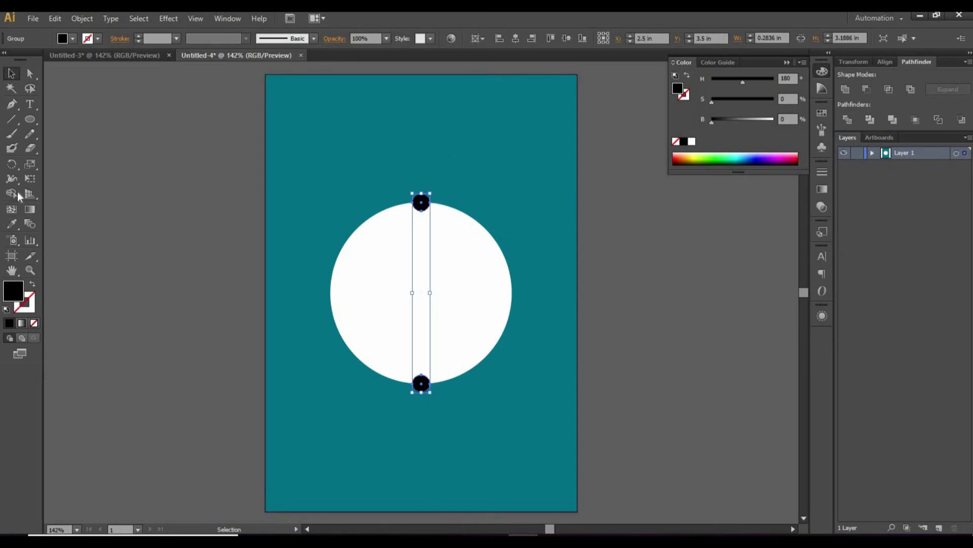
# Rotate-copy the dot pair by 15° and repeat it to form a ring of 24 dots
pyautogui.click(13, 166)
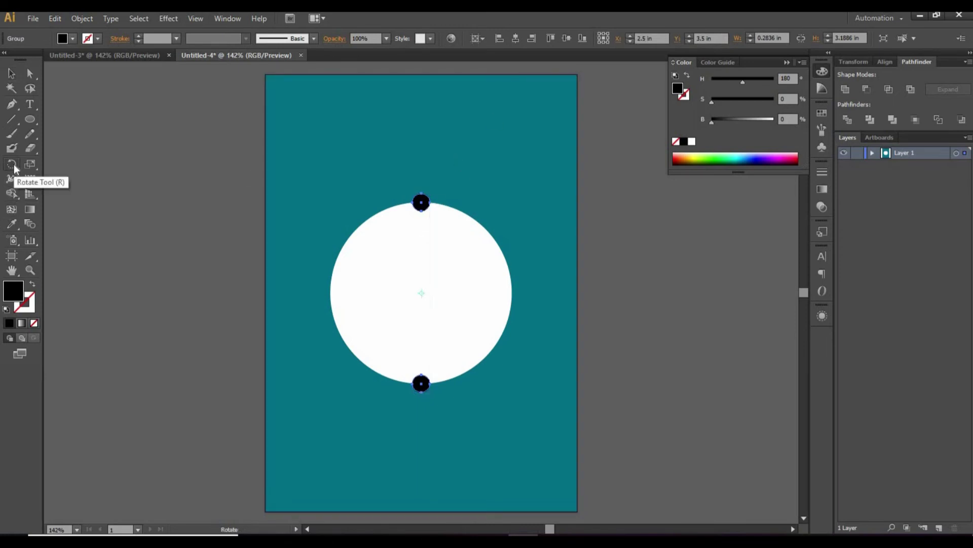
pyautogui.doubleClick(13, 165)
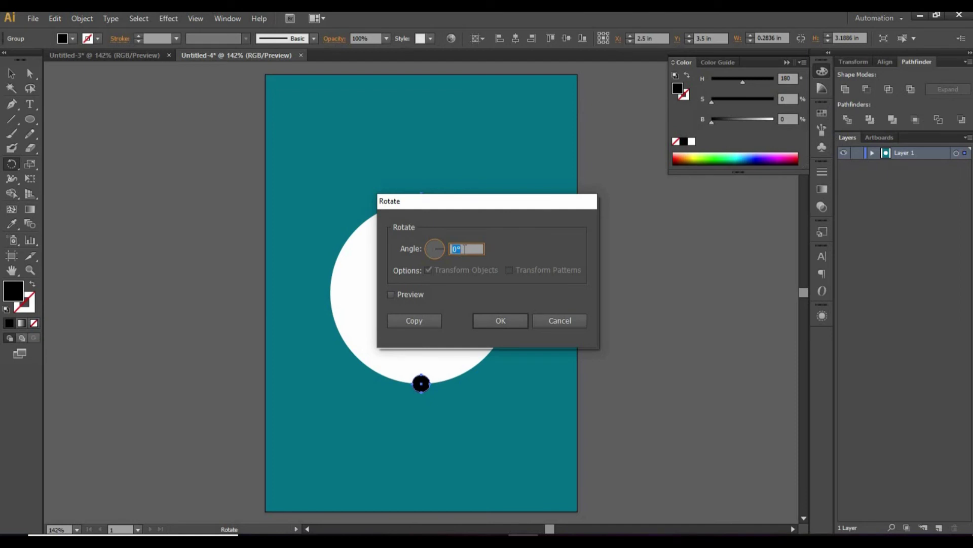
pyautogui.click(415, 322)
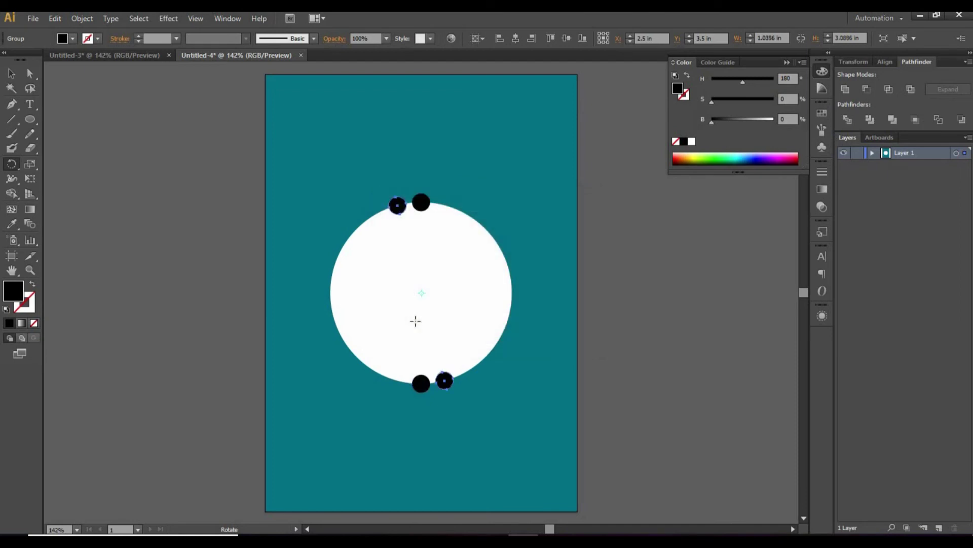
pyautogui.hotkey('ctrl', 'd')
pyautogui.hotkey('ctrl', 'd')
pyautogui.hotkey('ctrl', 'd')
pyautogui.hotkey('ctrl', 'd')
pyautogui.hotkey('ctrl', 'd')
pyautogui.hotkey('ctrl', 'd')
pyautogui.hotkey('ctrl', 'd')
pyautogui.hotkey('ctrl', 'd')
pyautogui.hotkey('ctrl', 'd')
pyautogui.hotkey('ctrl', 'd')
pyautogui.hotkey('ctrl', 'shift', 'a')
pyautogui.press('v')
pyautogui.hotkey('ctrl', 'z')
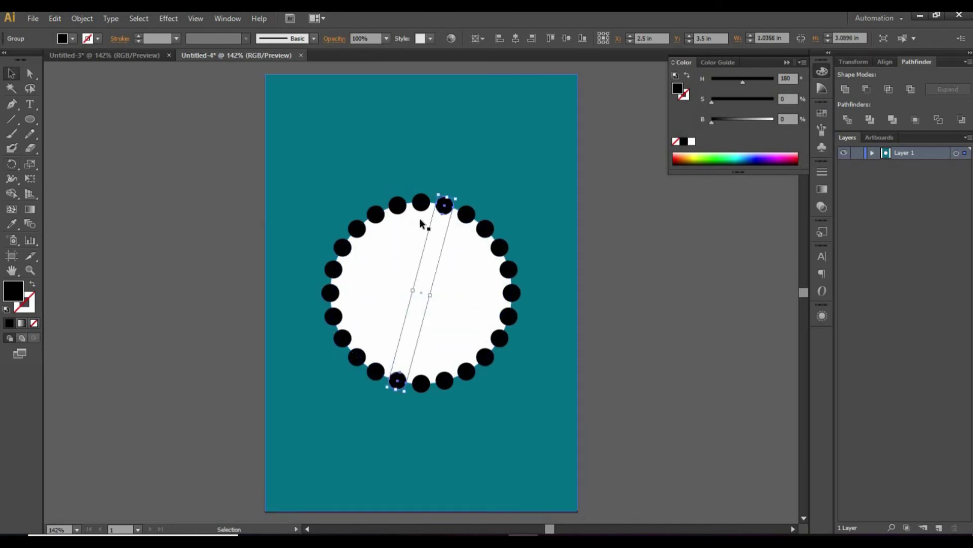
pyautogui.click(872, 153)
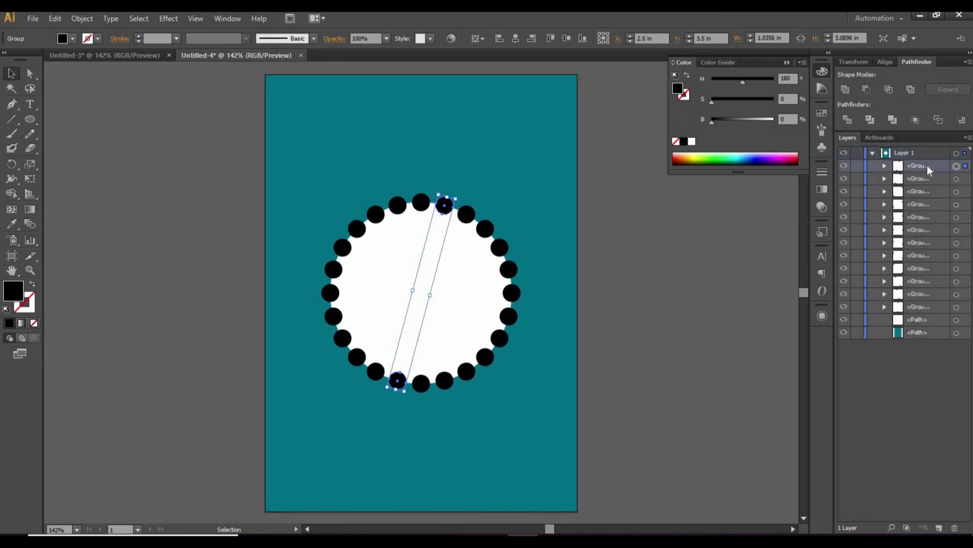
# Select all the dot groups together with the white circle
pyautogui.keyDown('shift'); pyautogui.click(966, 179); pyautogui.keyUp('shift')
pyautogui.keyDown('shift'); pyautogui.click(966, 191); pyautogui.keyUp('shift')
pyautogui.keyDown('shift'); pyautogui.click(966, 217); pyautogui.keyUp('shift')
pyautogui.keyDown('shift'); pyautogui.click(966, 243); pyautogui.keyUp('shift')
pyautogui.keyDown('shift'); pyautogui.click(966, 267); pyautogui.keyUp('shift')
pyautogui.keyDown('shift'); pyautogui.click(966, 293); pyautogui.keyUp('shift')
pyautogui.keyDown('shift'); pyautogui.click(966, 307); pyautogui.keyUp('shift')
pyautogui.keyDown('shift'); pyautogui.click(966, 319); pyautogui.keyUp('shift')
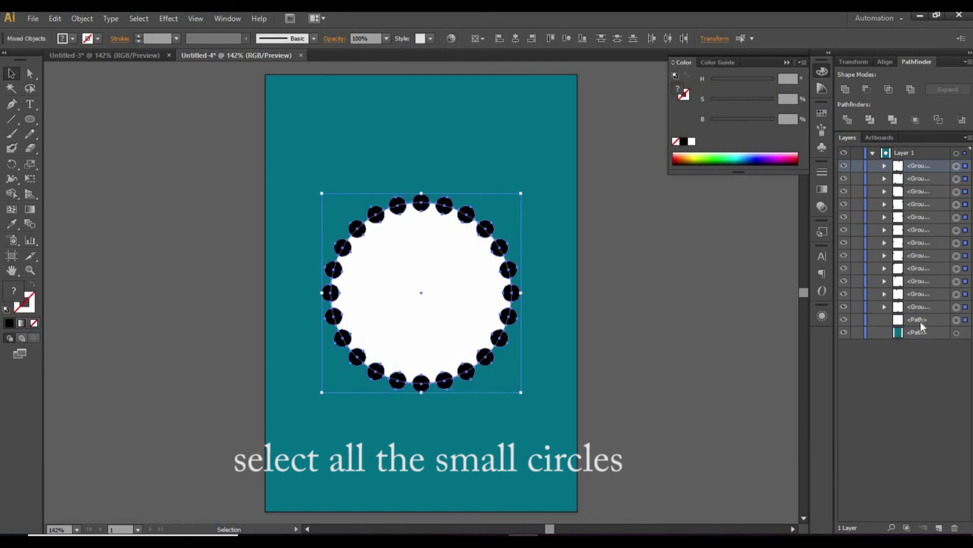
pyautogui.keyDown('shift'); pyautogui.click(966, 319); pyautogui.keyUp('shift')
pyautogui.click(82, 18)
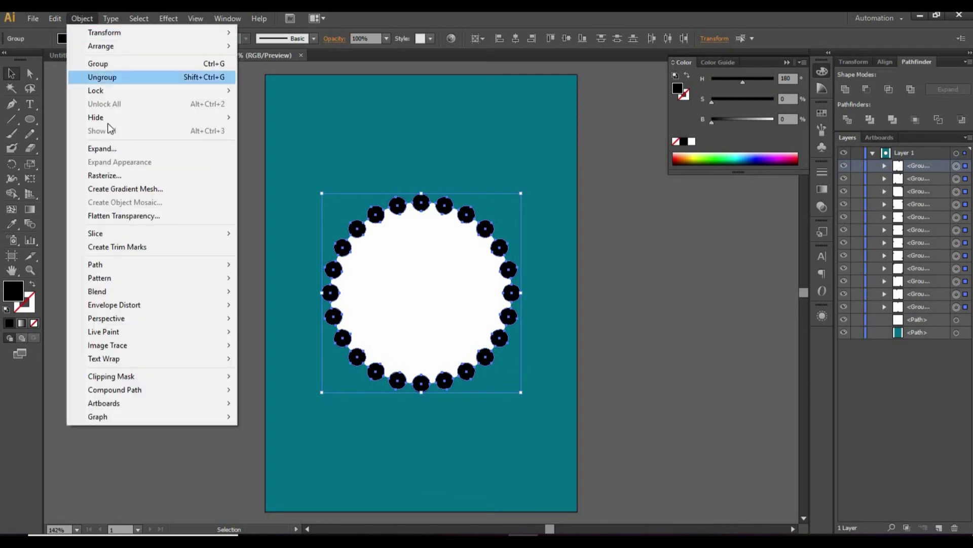
pyautogui.click(103, 147)
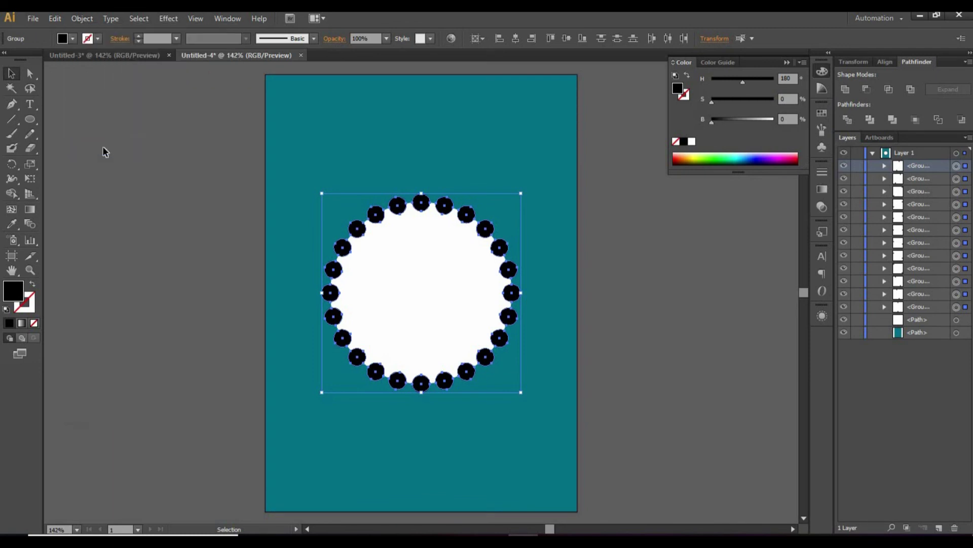
pyautogui.keyDown('shift'); pyautogui.click(427, 272); pyautogui.keyUp('shift')
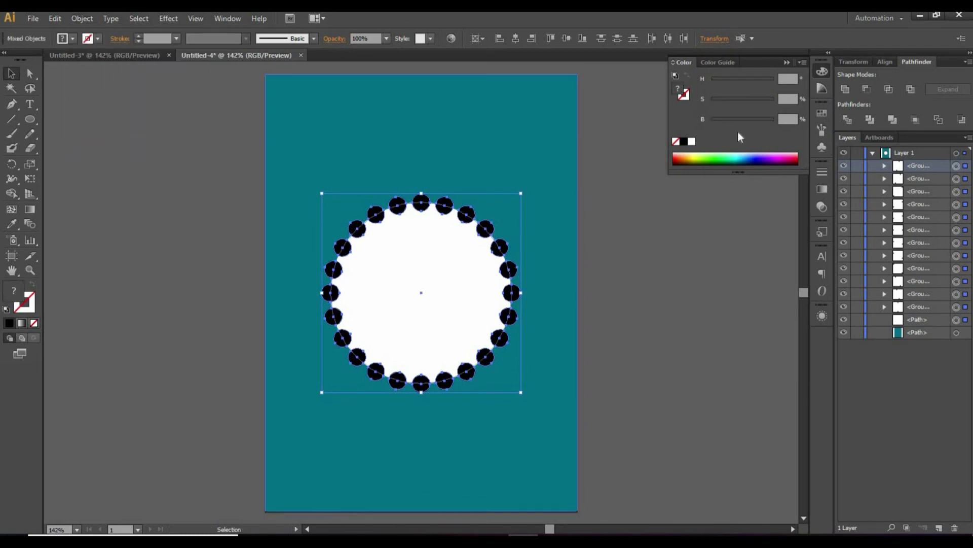
# Subtract the dots from the white circle with Pathfinder Minus Front
pyautogui.click(865, 89)
pyautogui.click(648, 222)
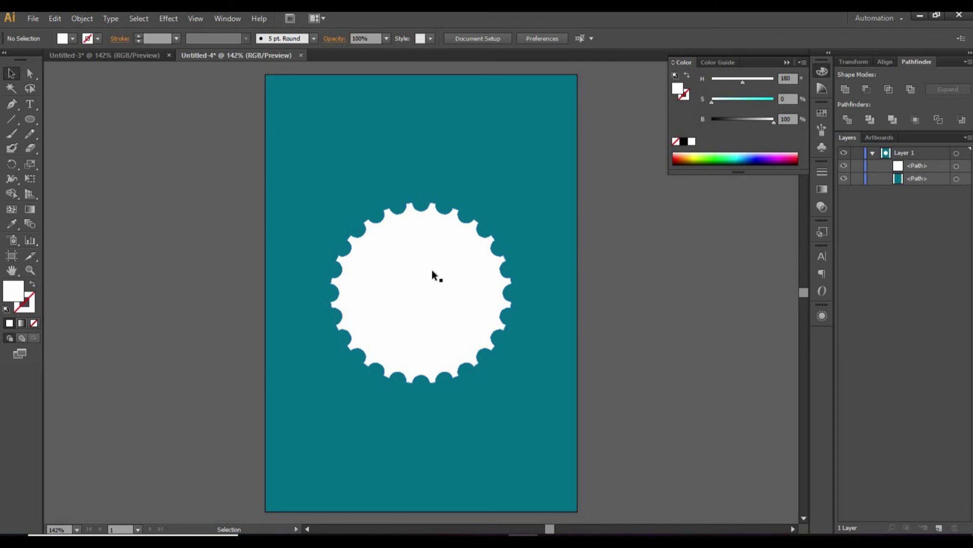
pyautogui.hotkey('ctrl', 'z')
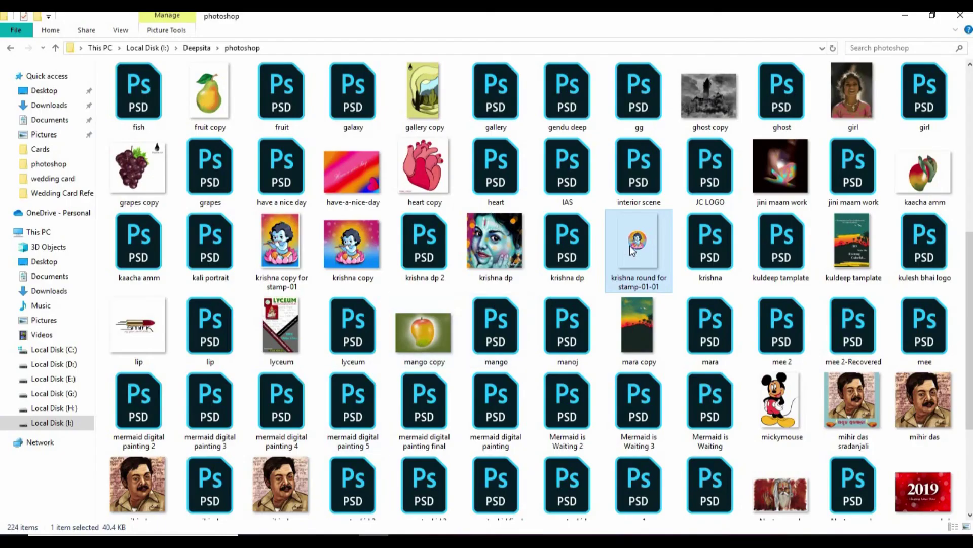
# Place the Krishna image, centre it on the artboard both ways, and embed it
pyautogui.moveTo(631, 249); pyautogui.dragTo(426, 327)
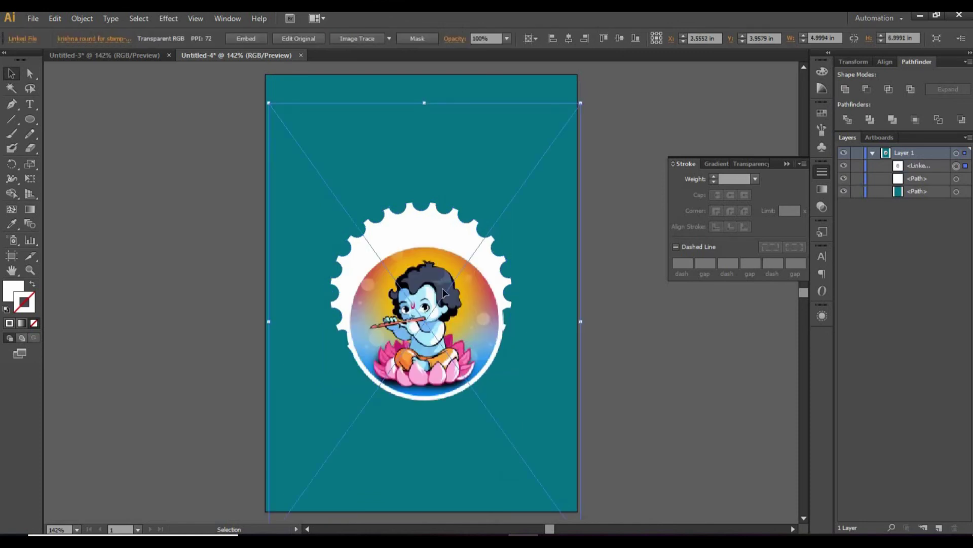
pyautogui.click(569, 39)
pyautogui.click(618, 39)
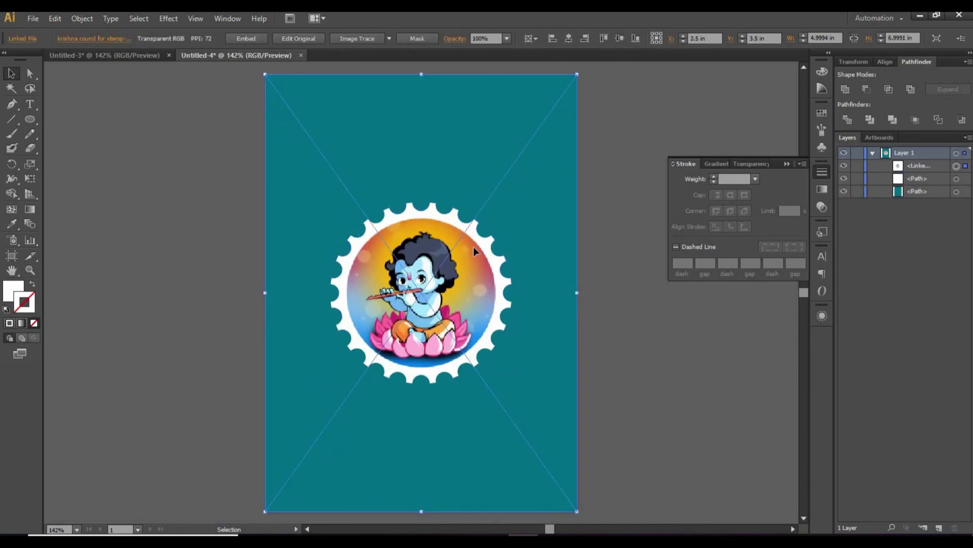
pyautogui.click(246, 39)
pyautogui.click(236, 188)
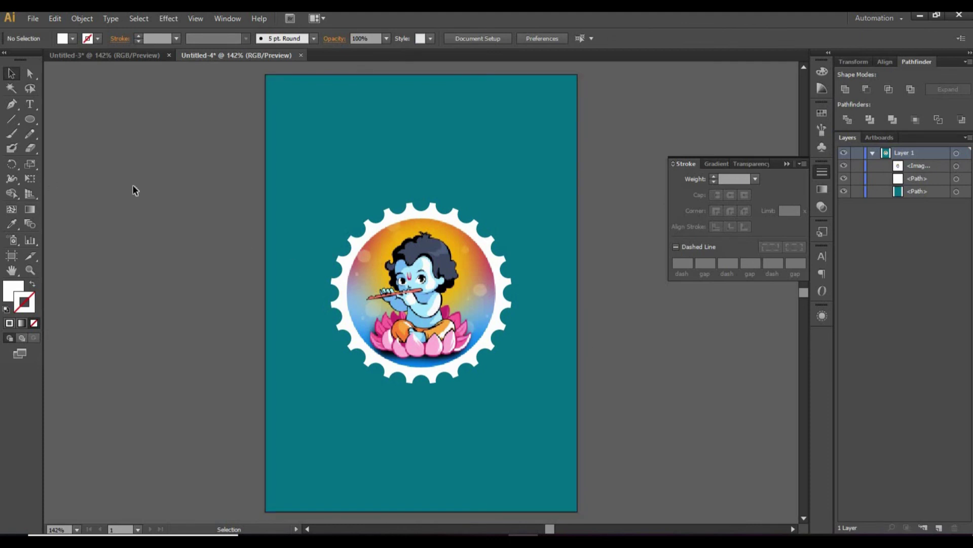
pyautogui.click(495, 273)
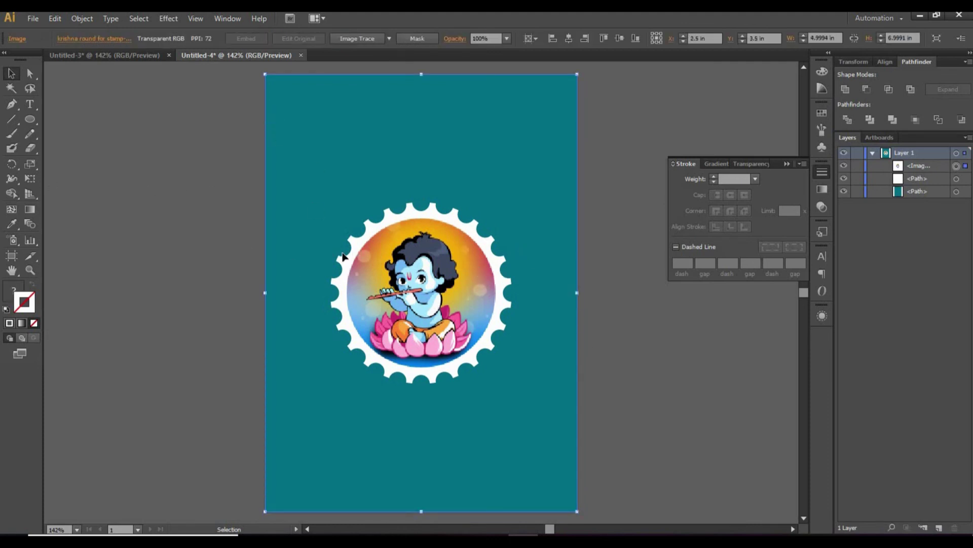
pyautogui.click(957, 179)
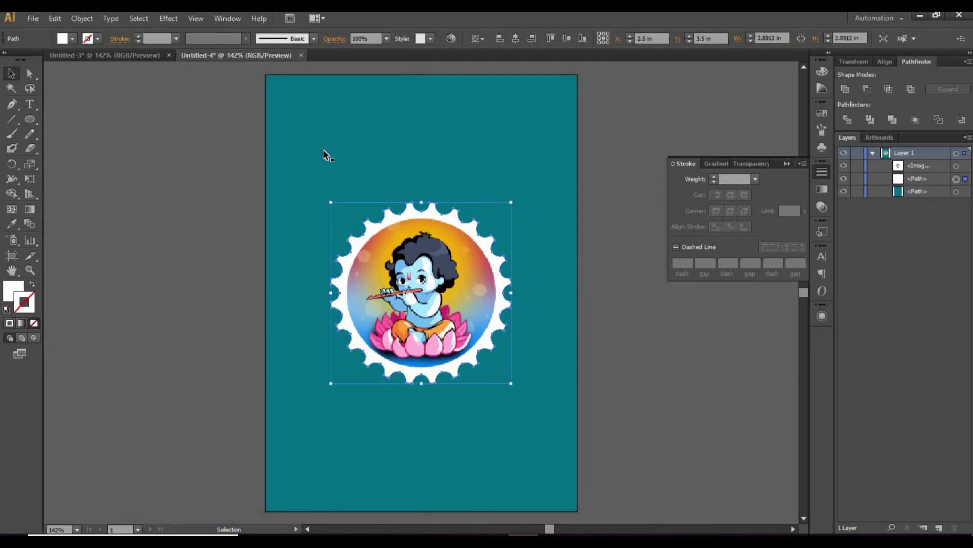
# Apply a default Drop Shadow to the round perforated stamp
pyautogui.click(169, 18)
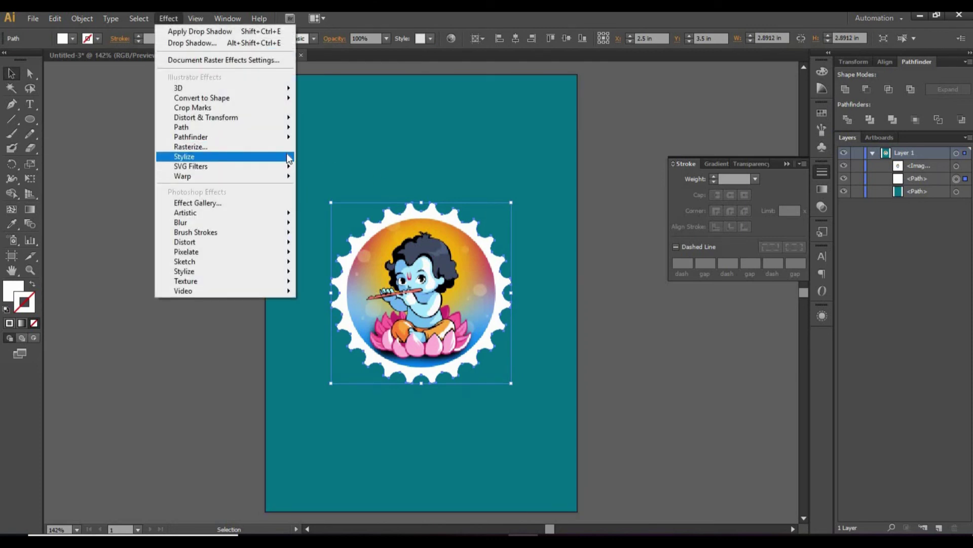
pyautogui.click(327, 157)
pyautogui.click(731, 268)
pyautogui.click(222, 202)
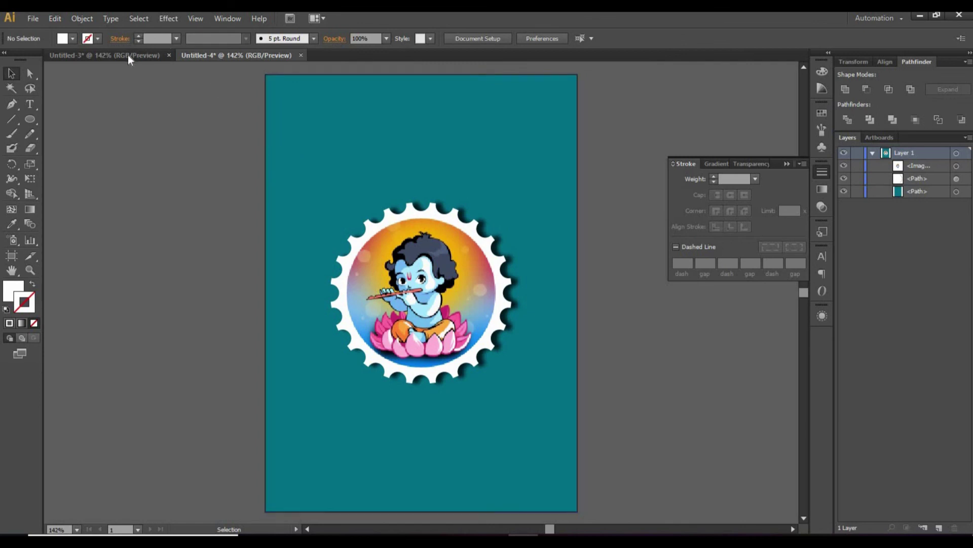
# Switch back to the rectangular stamp document Untitled-3 for comparison
pyautogui.click(152, 56)
pyautogui.click(187, 57)
pyautogui.click(161, 58)
pyautogui.click(144, 60)
pyautogui.click(193, 55)
pyautogui.click(155, 58)
pyautogui.click(209, 56)
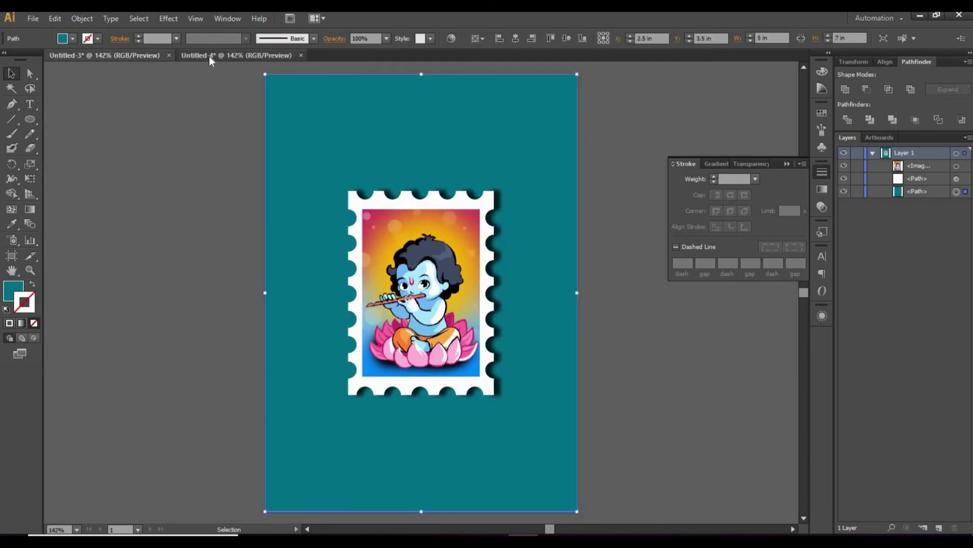
pyautogui.click(156, 56)
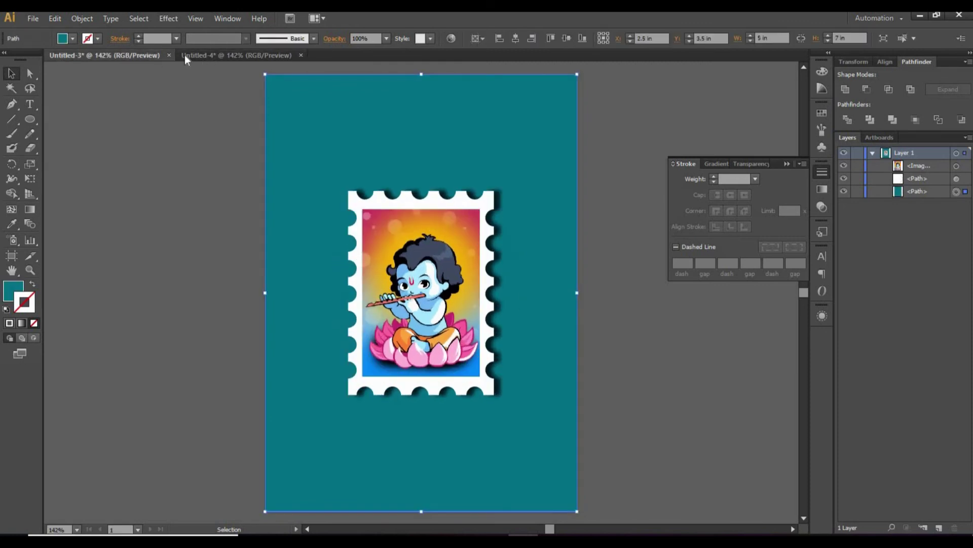